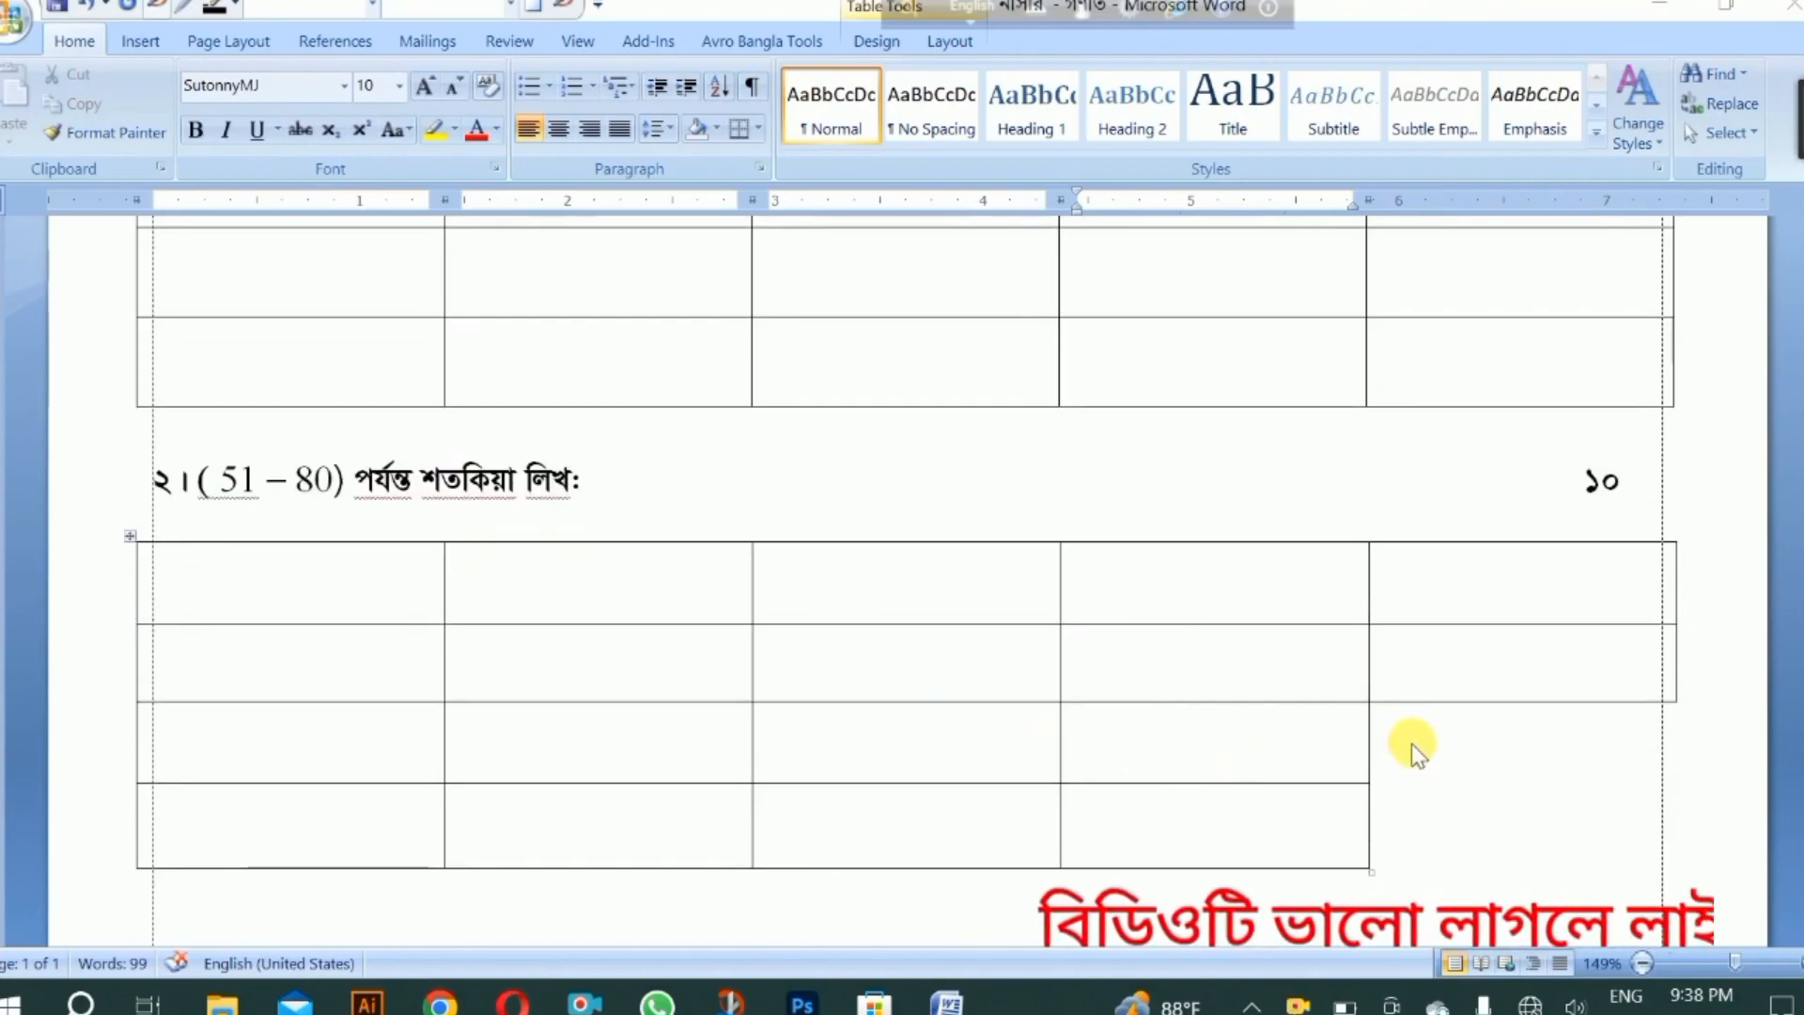
# Step: Review the tables in the nursery maths exam paper, including the number grids and the write-in-words tables
pyautogui.scroll(-2, 1410, 742)
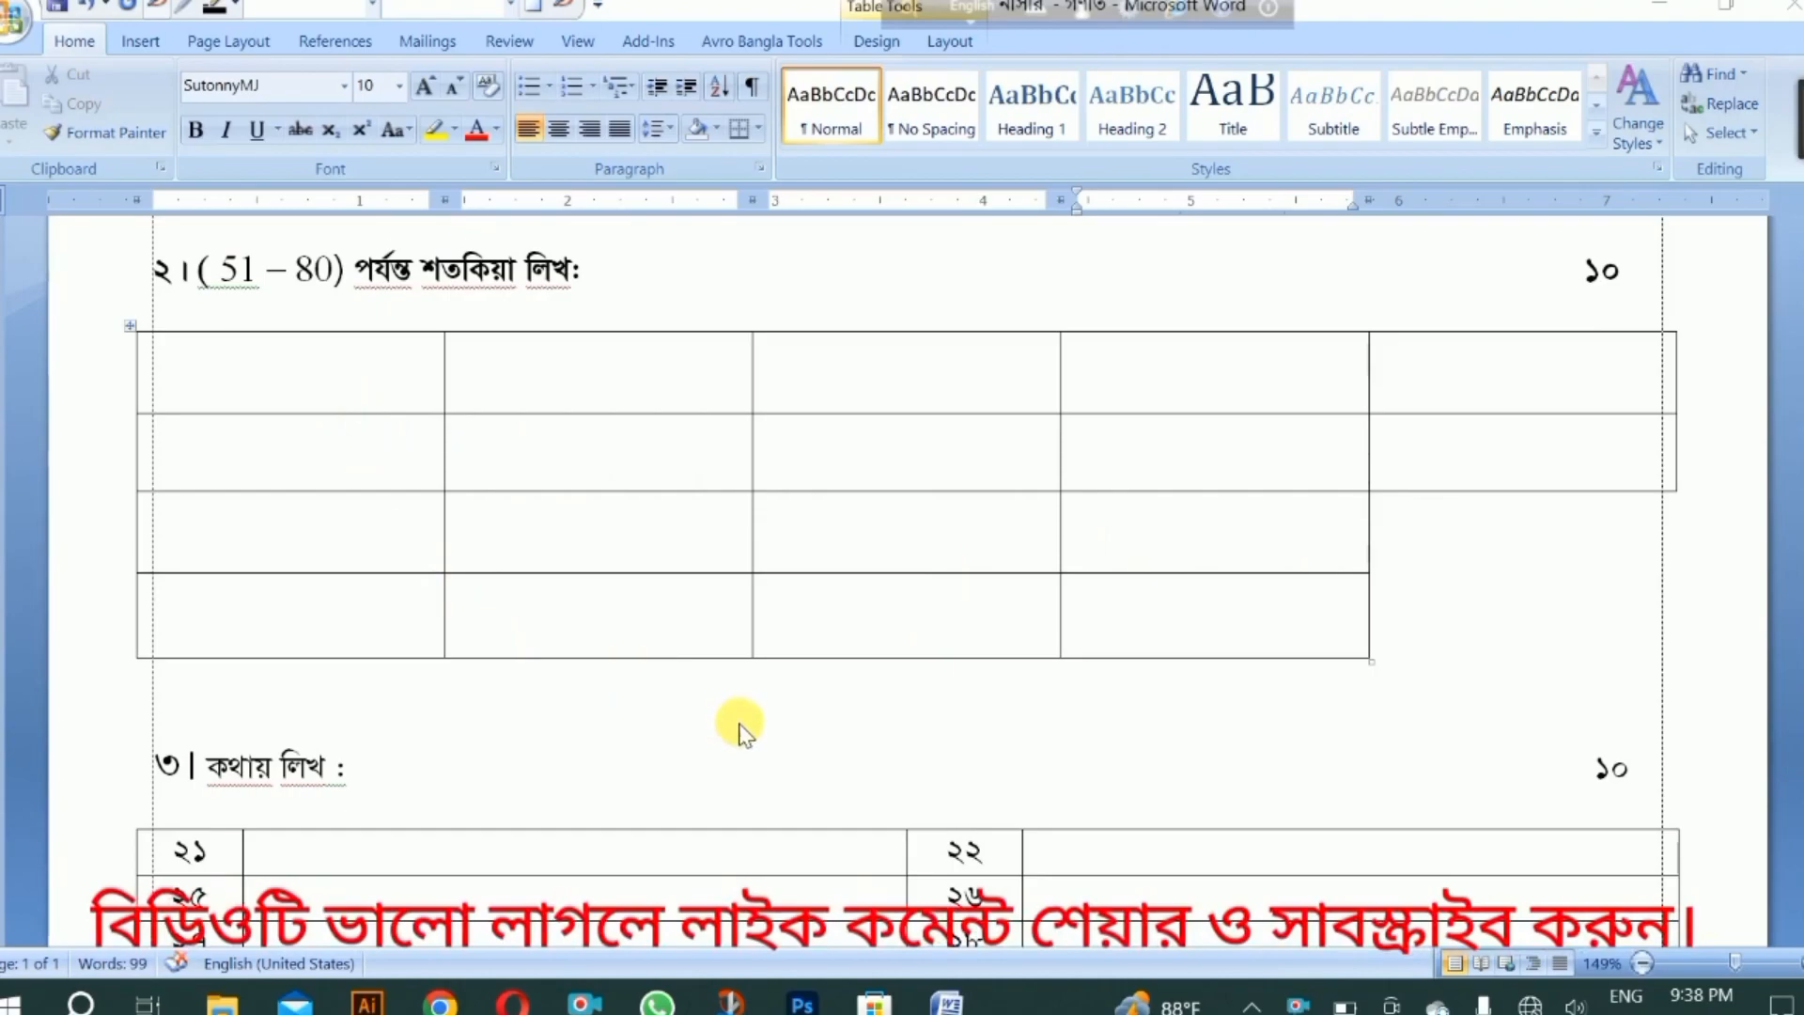
pyautogui.scroll(-3, 740, 728)
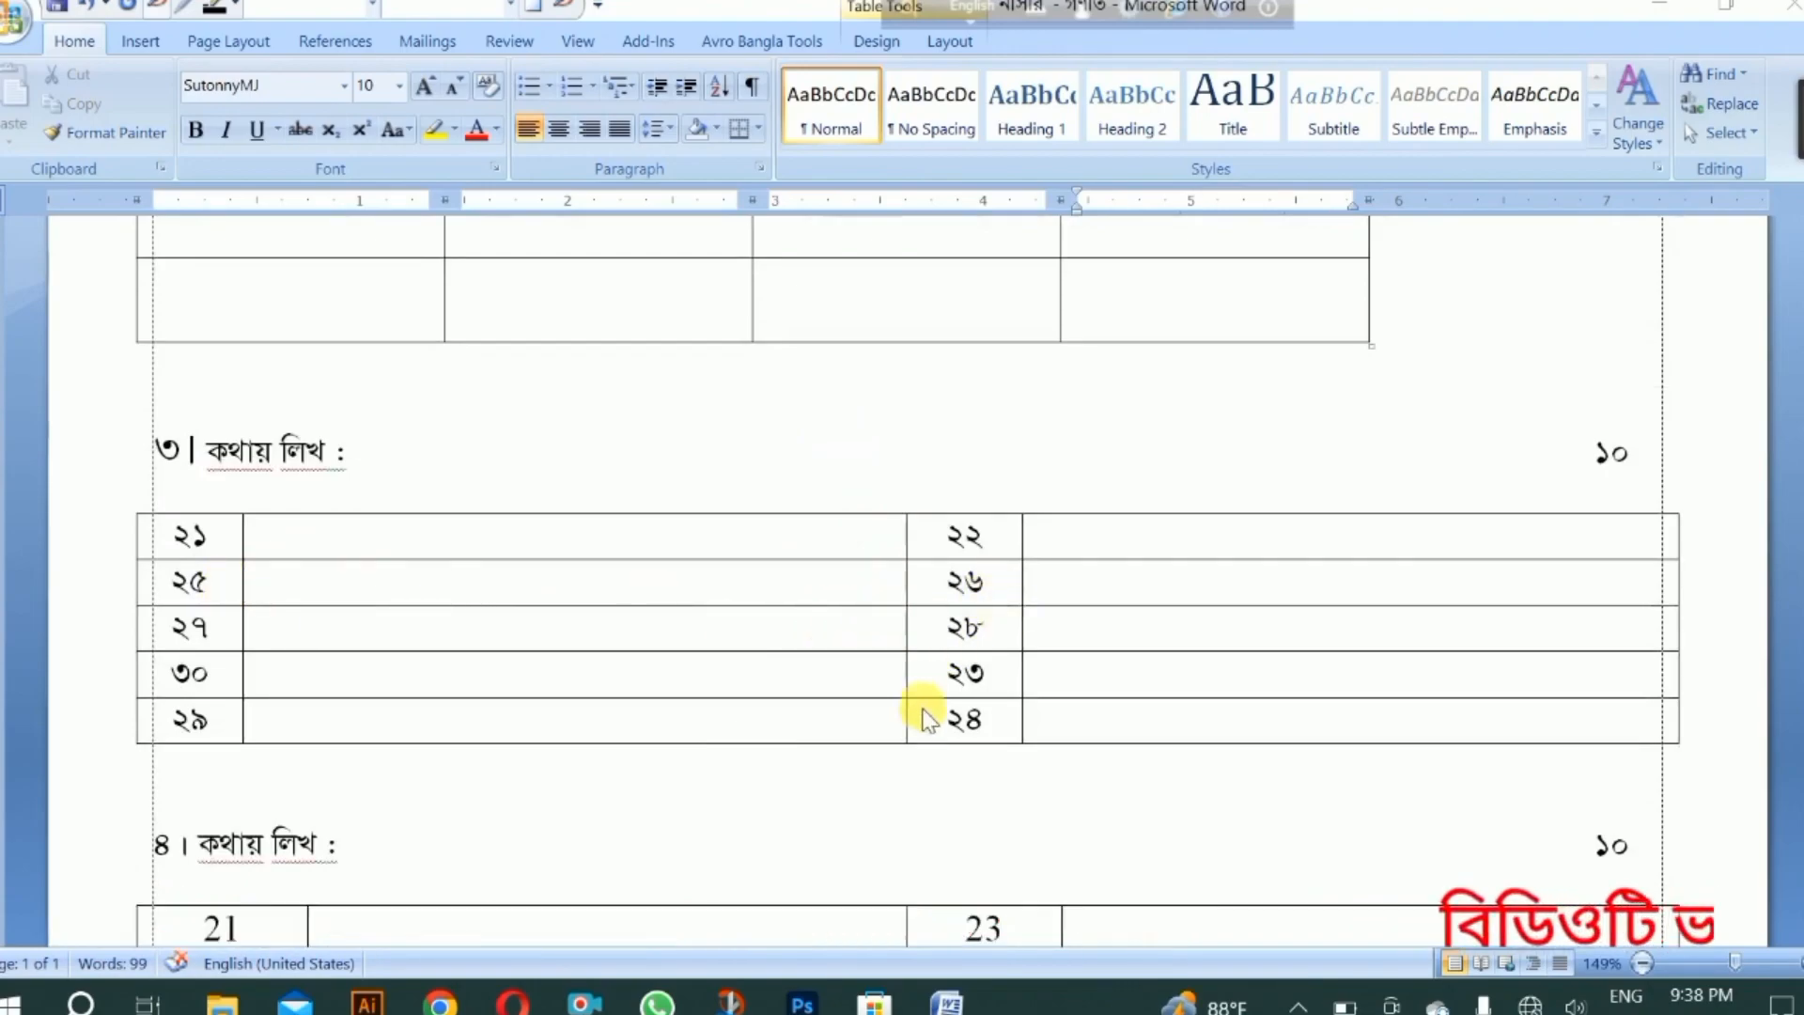
pyautogui.scroll(-1, 925, 716)
pyautogui.scroll(2, 929, 719)
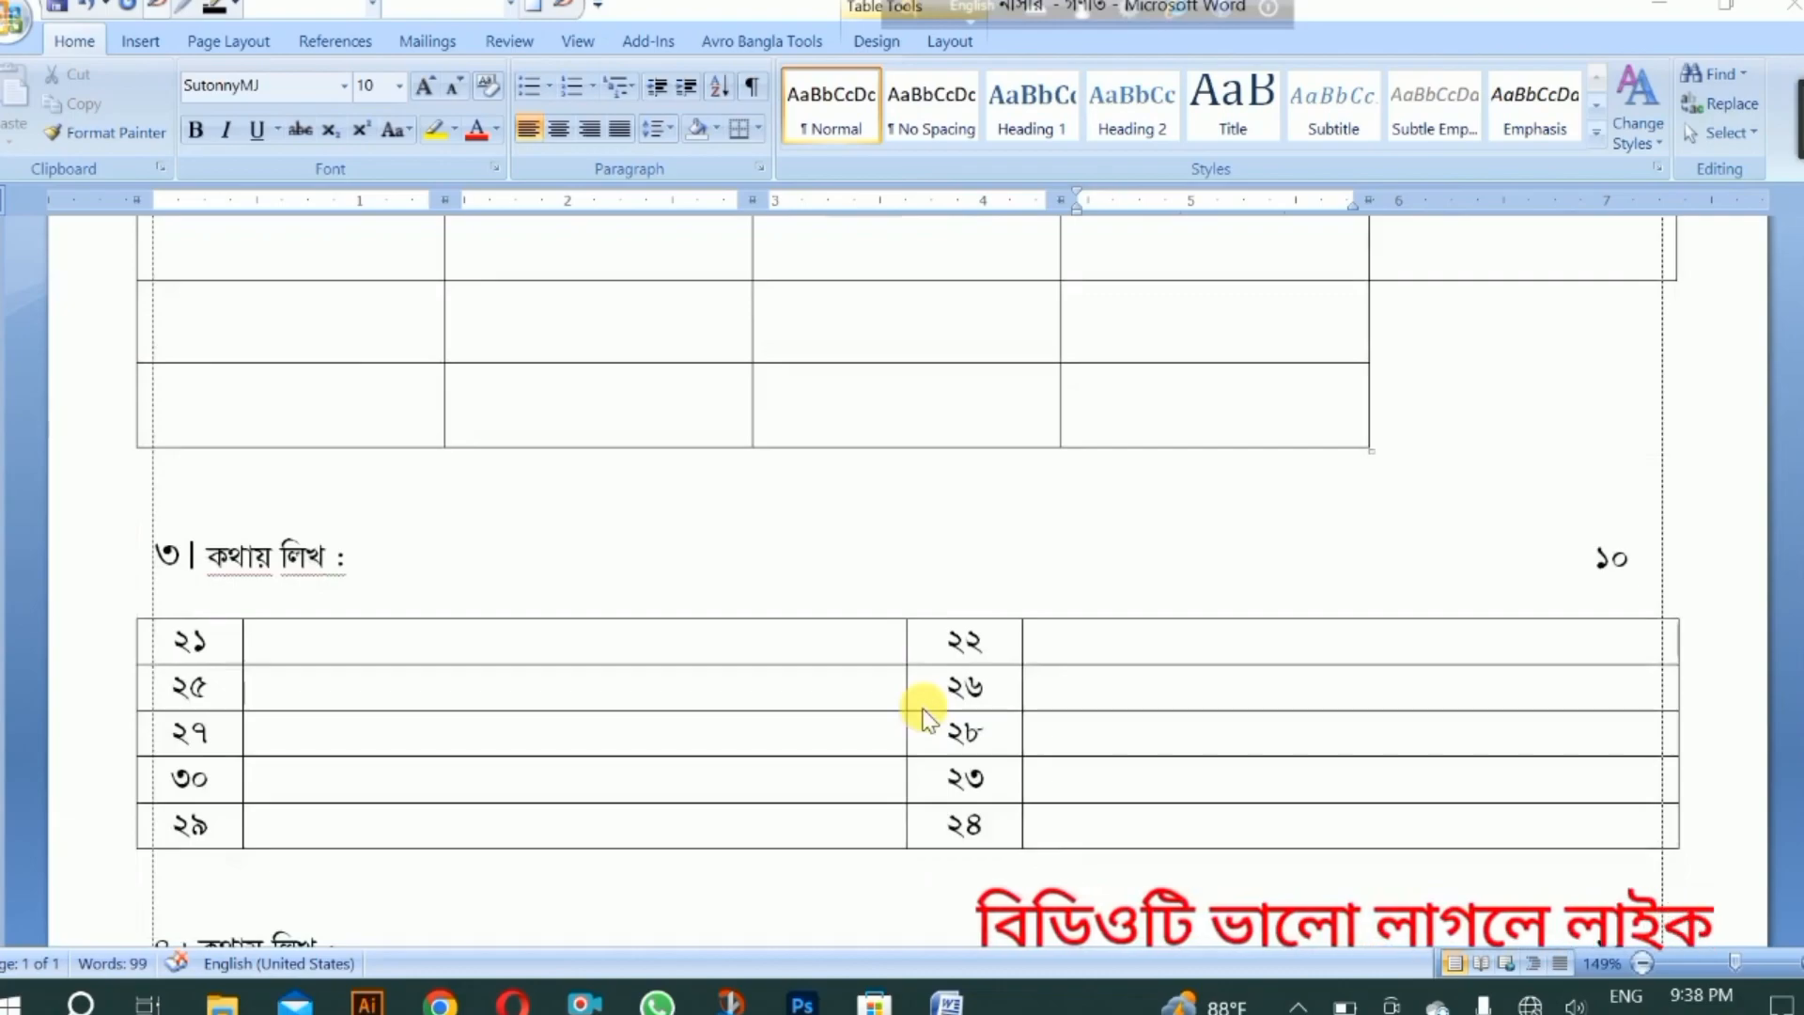
pyautogui.scroll(2, 928, 719)
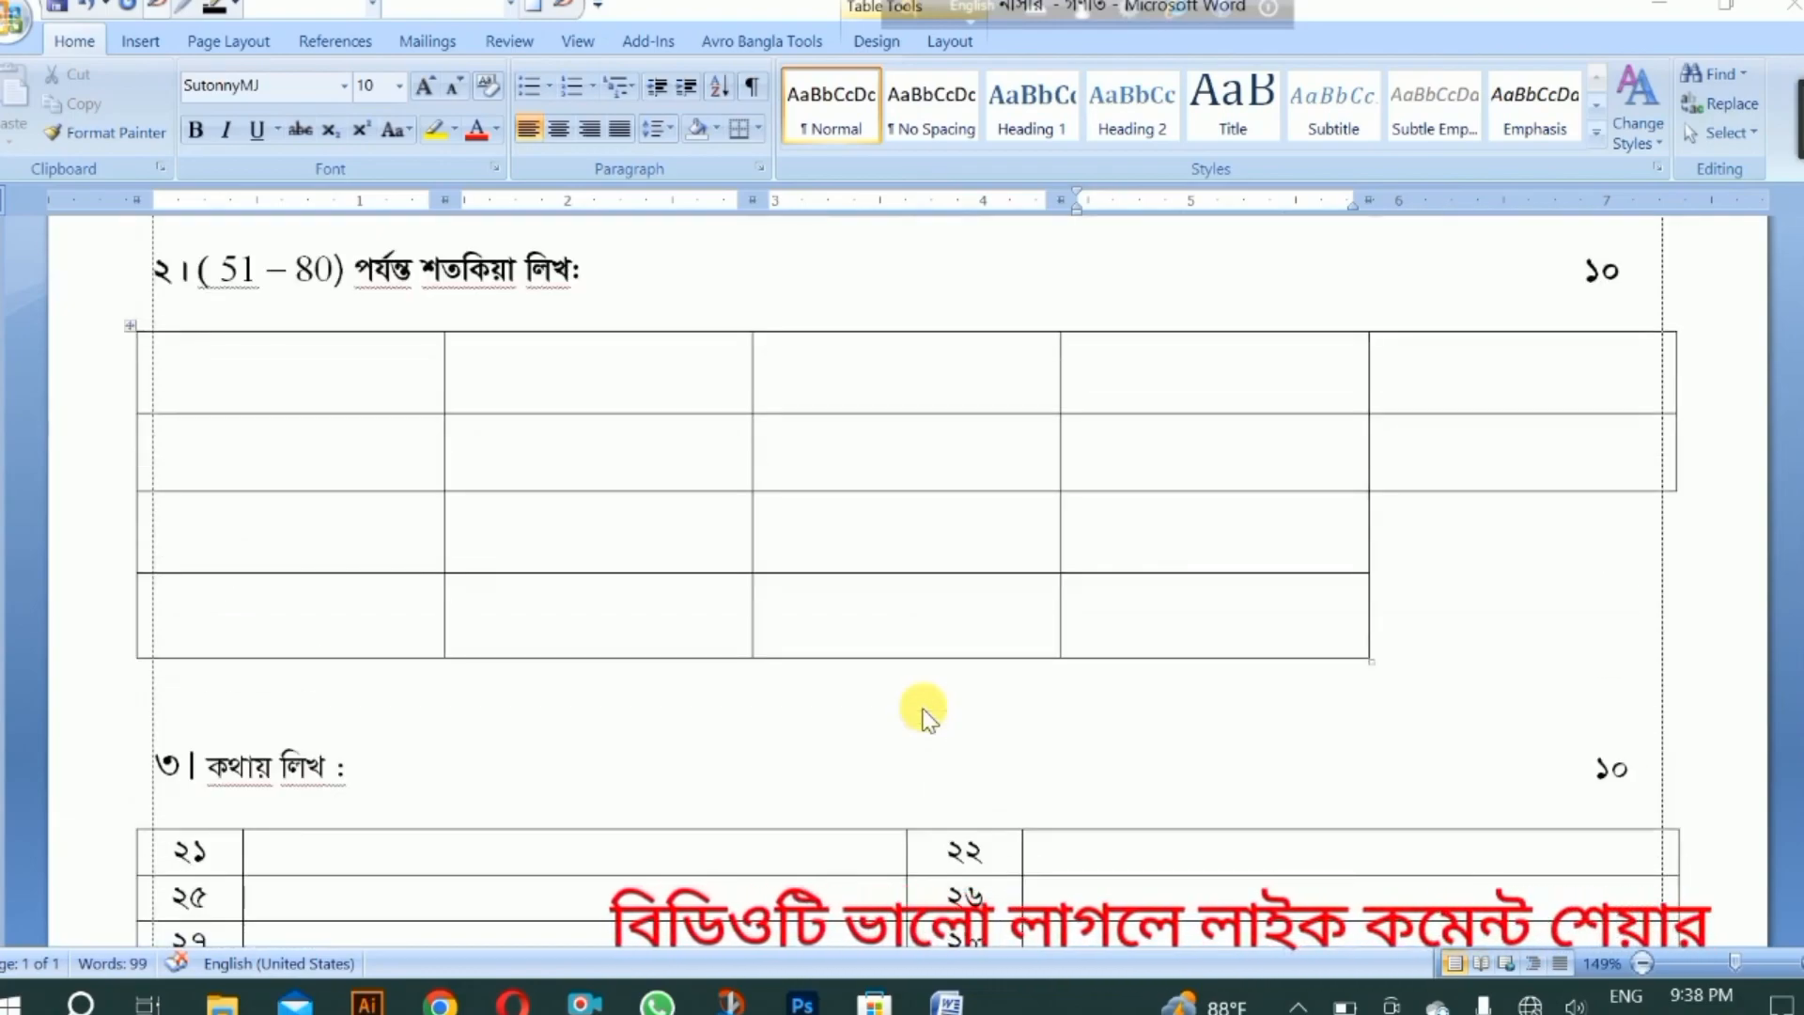
pyautogui.scroll(3, 924, 715)
pyautogui.scroll(2, 922, 708)
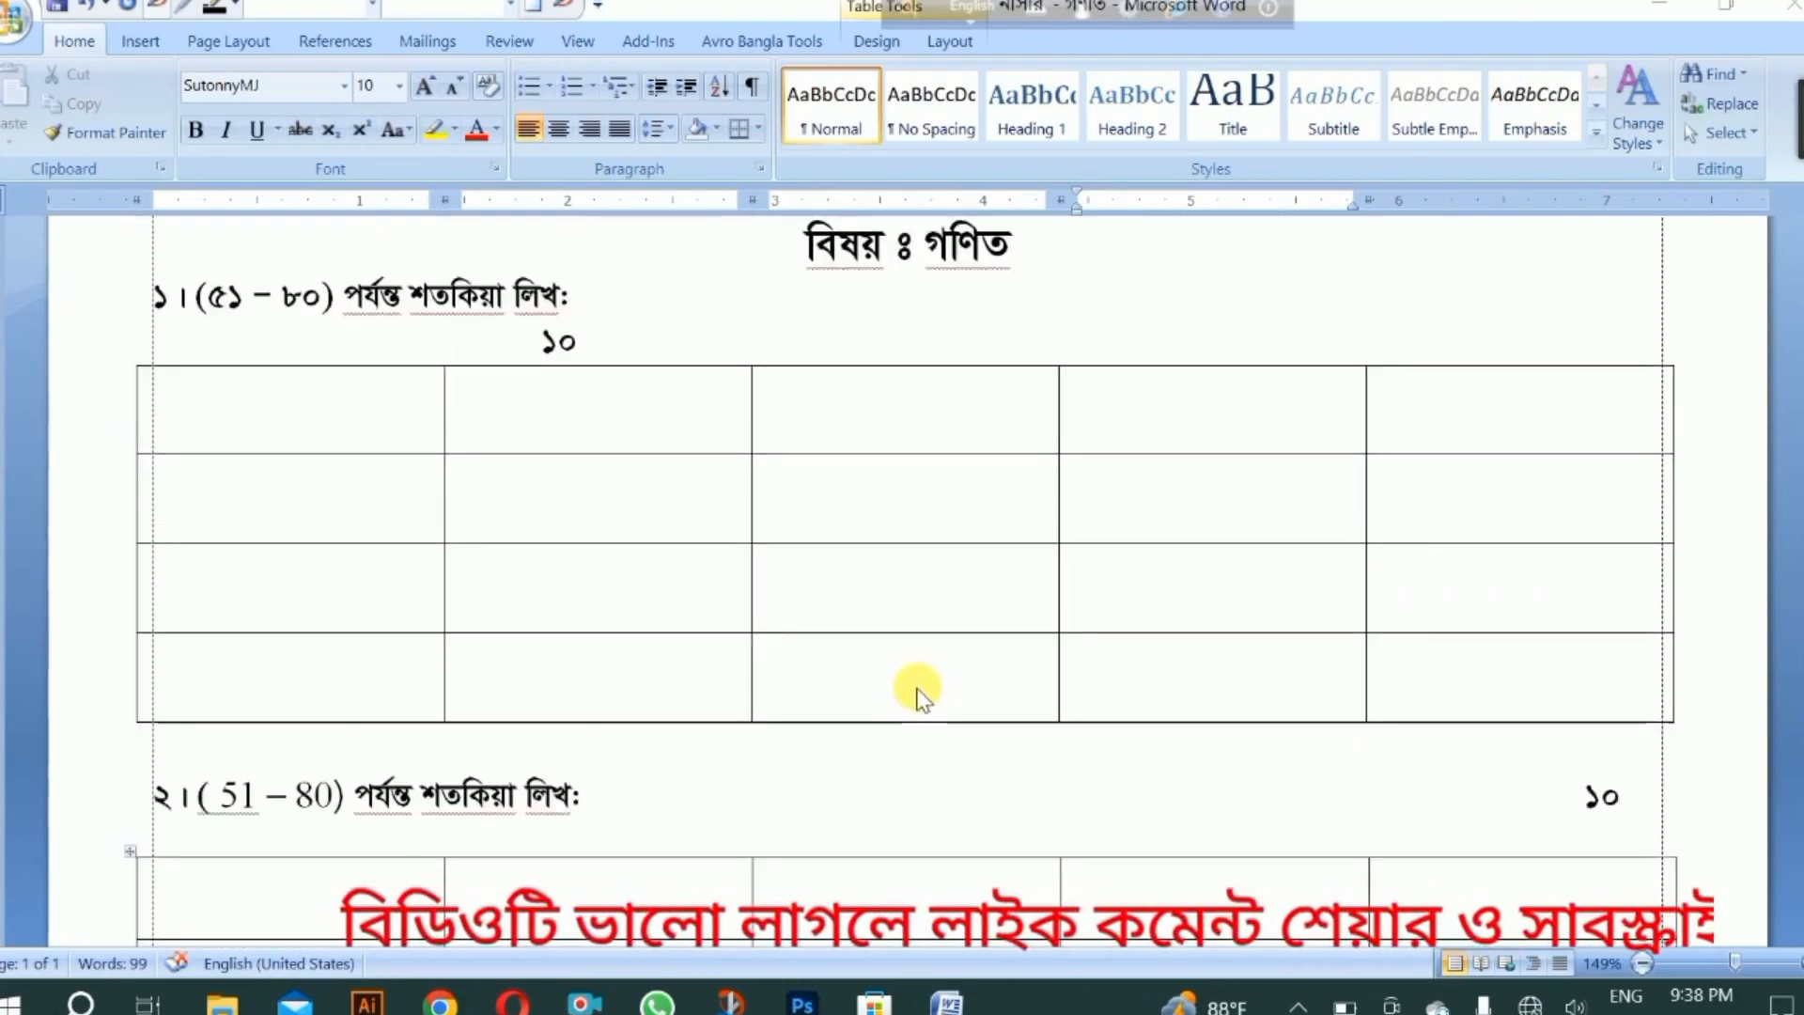
pyautogui.scroll(2, 916, 690)
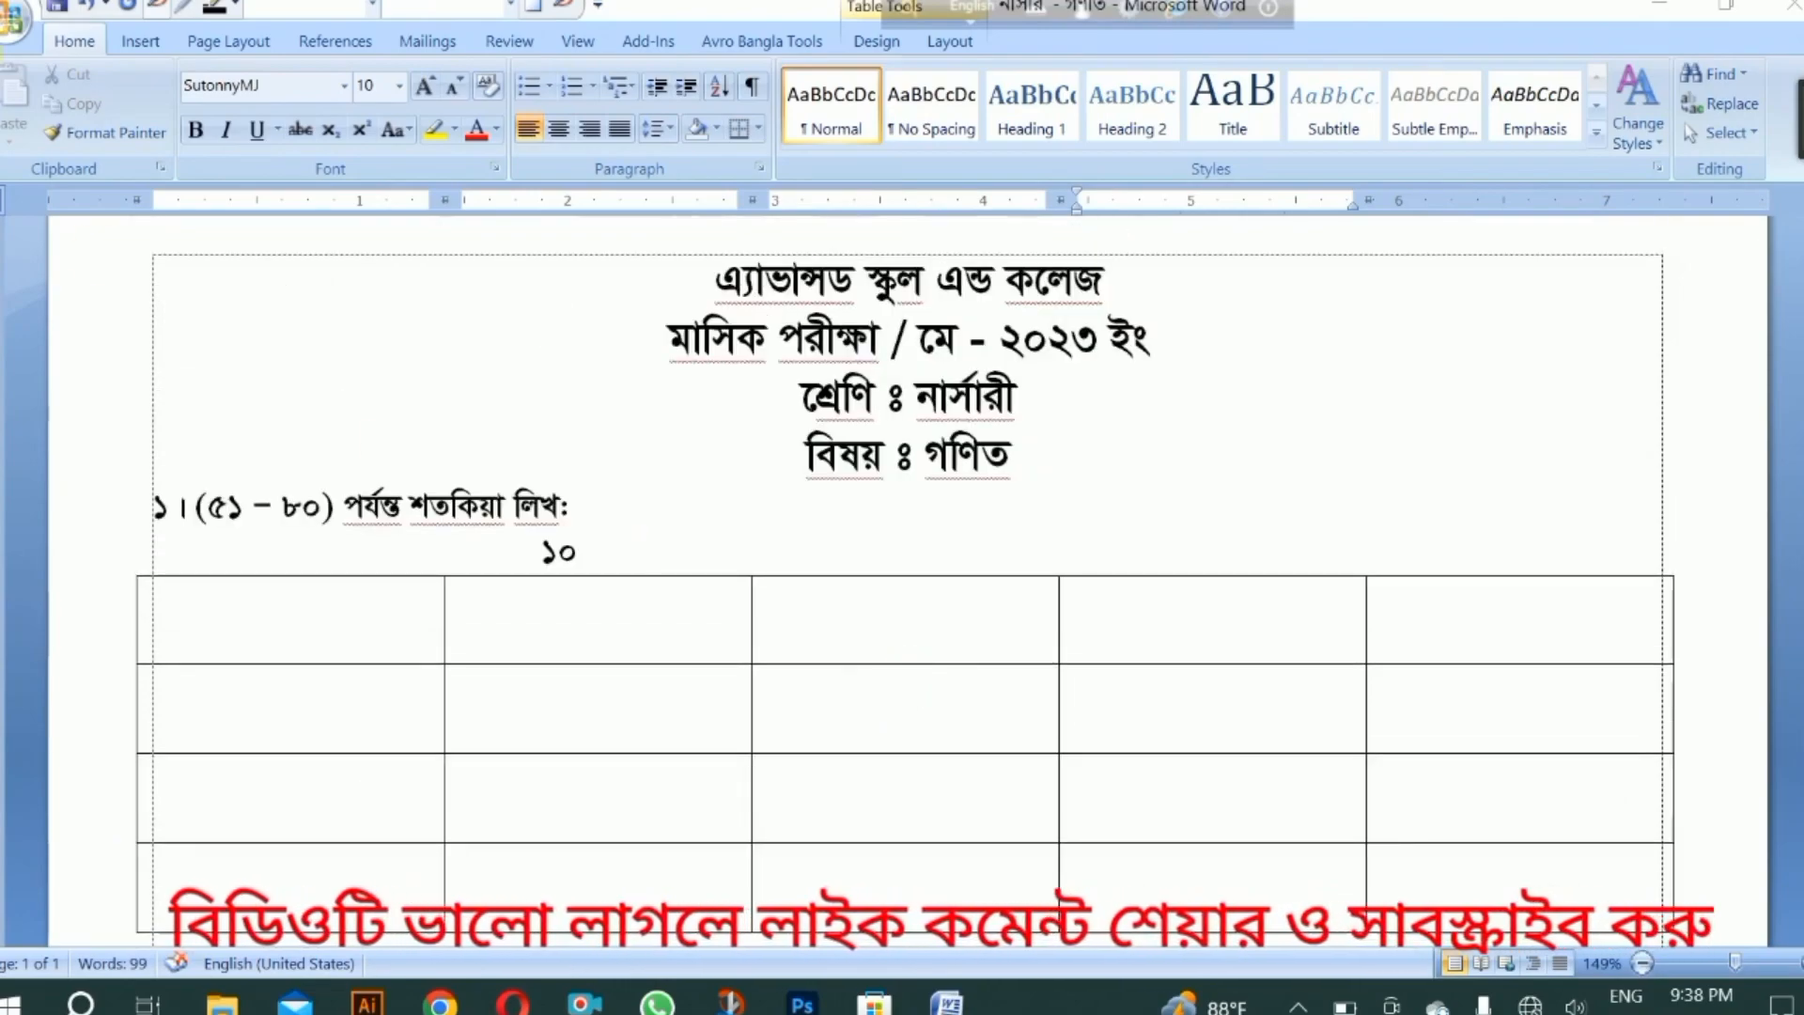
# Step: Create a new blank document
pyautogui.click(13, 21)
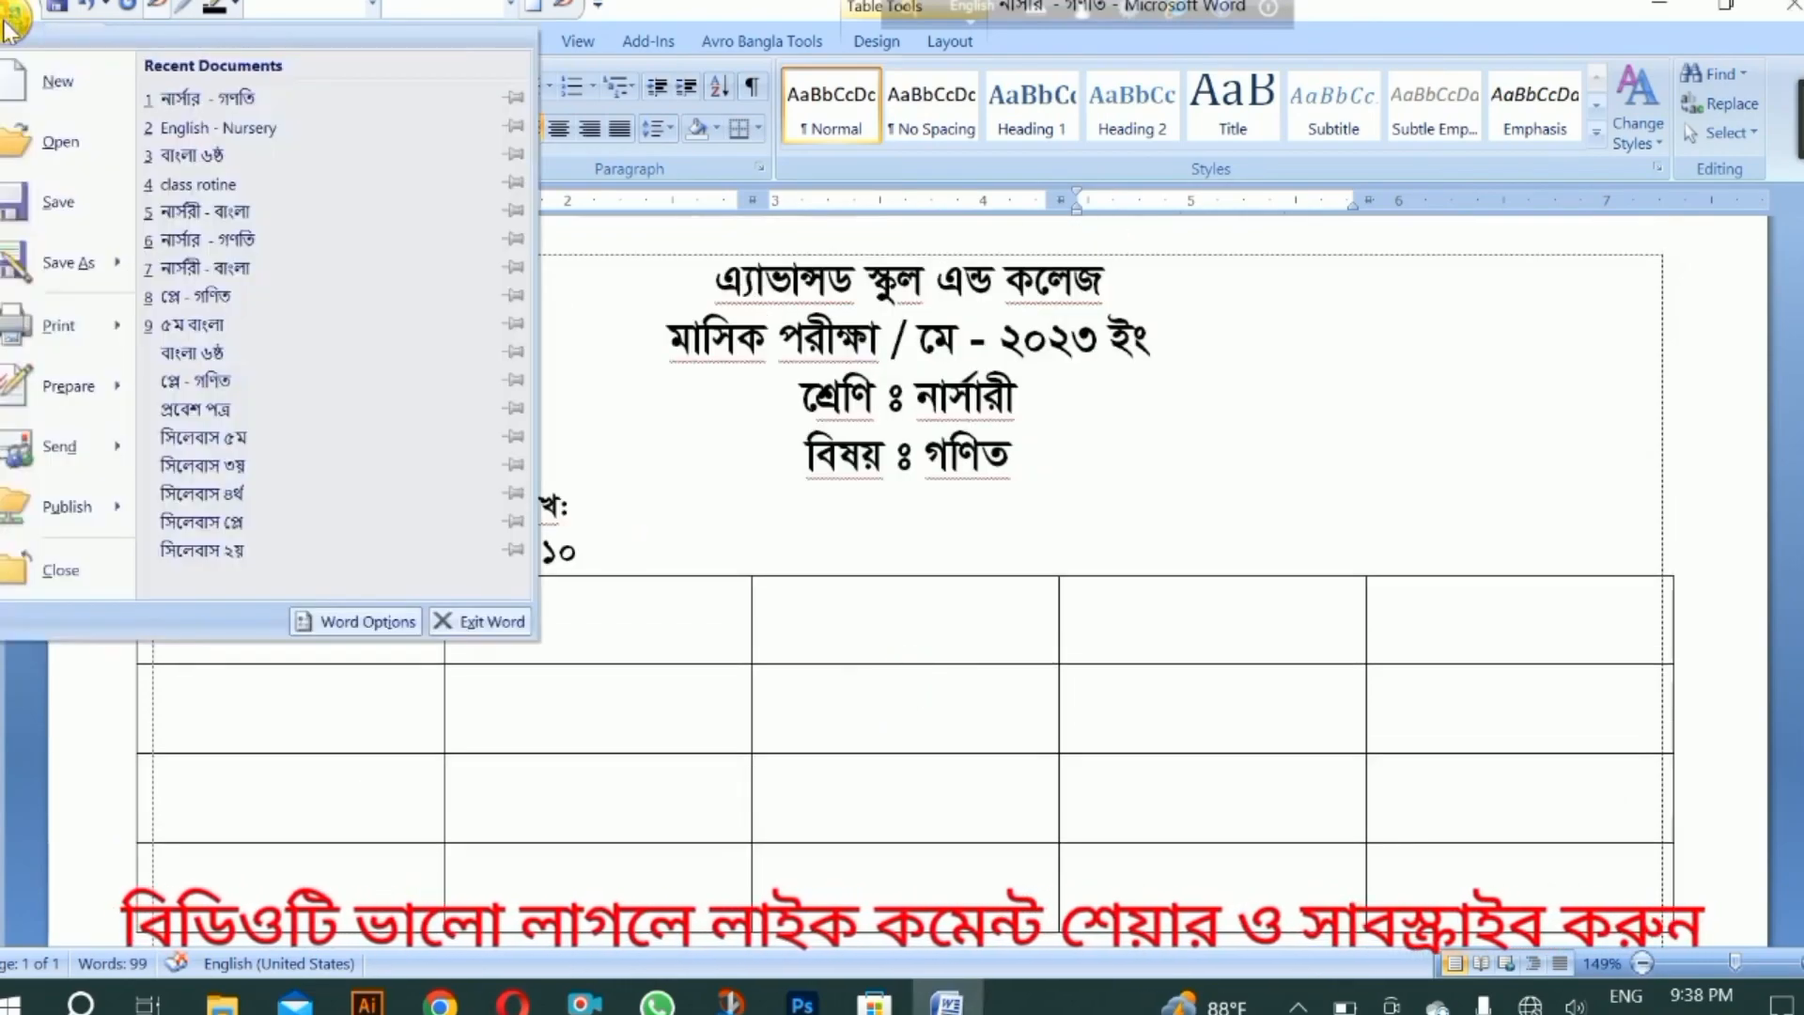
pyautogui.click(56, 84)
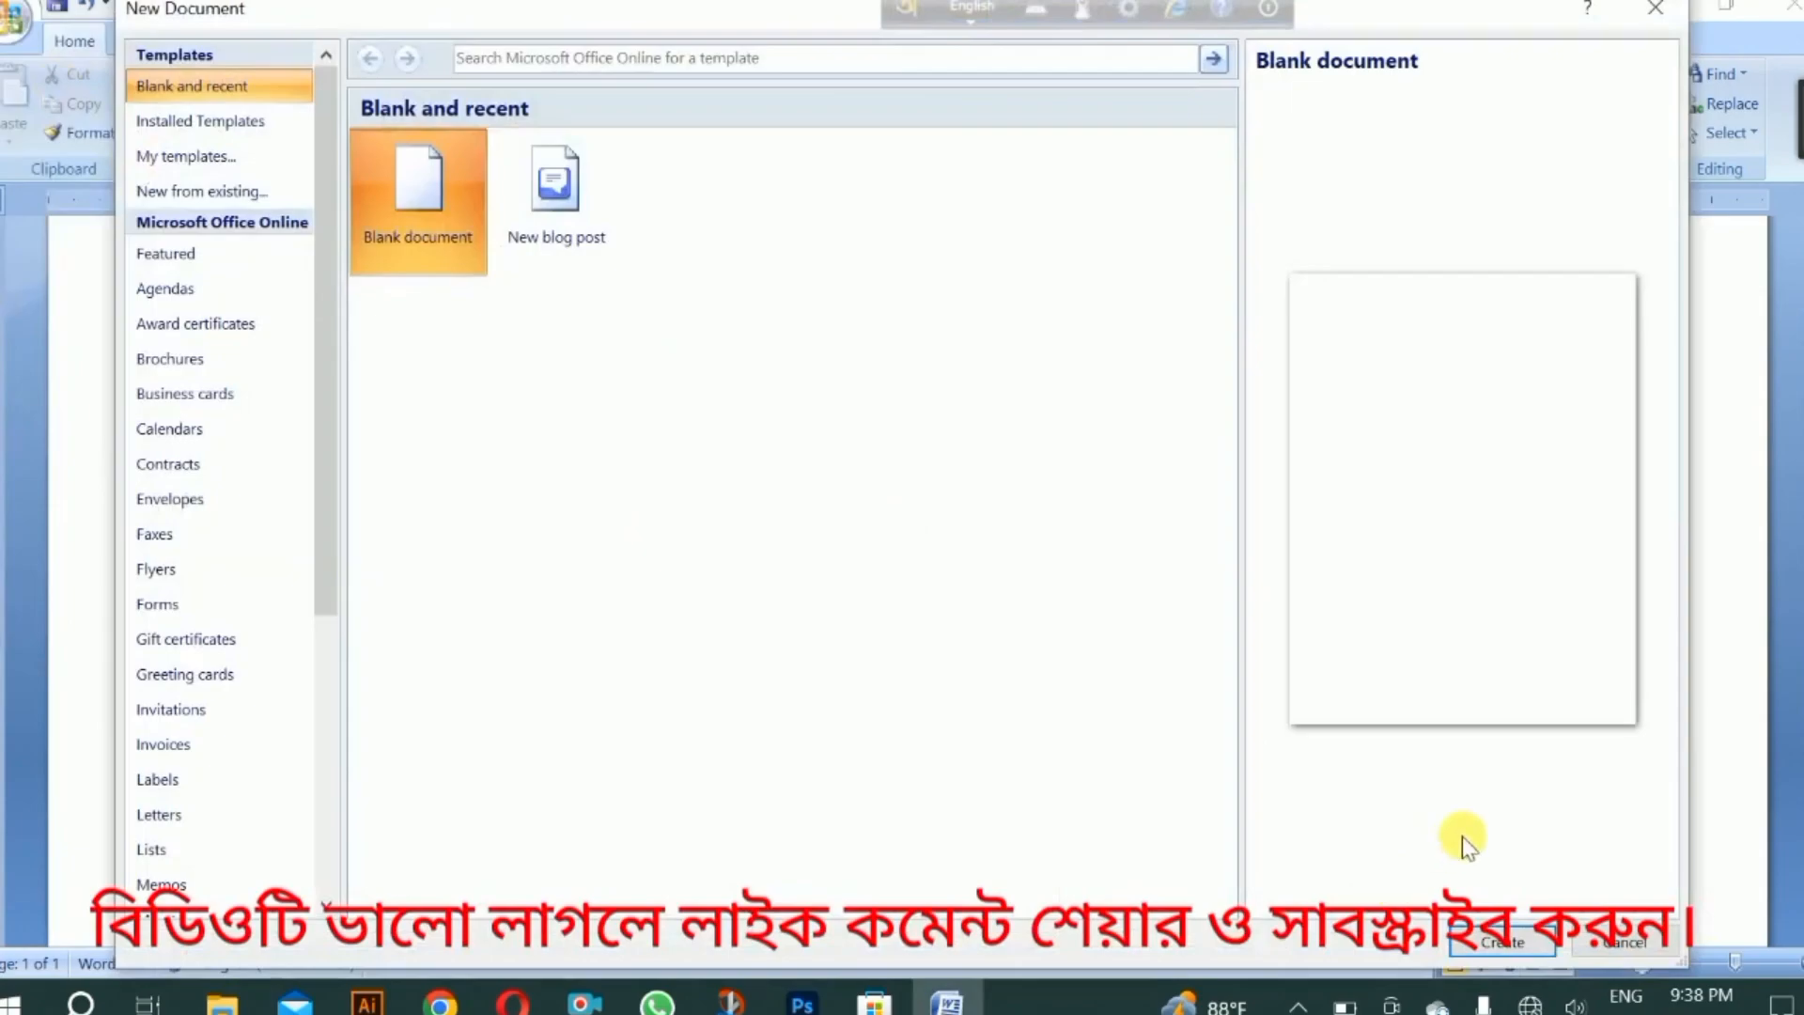
pyautogui.click(1503, 943)
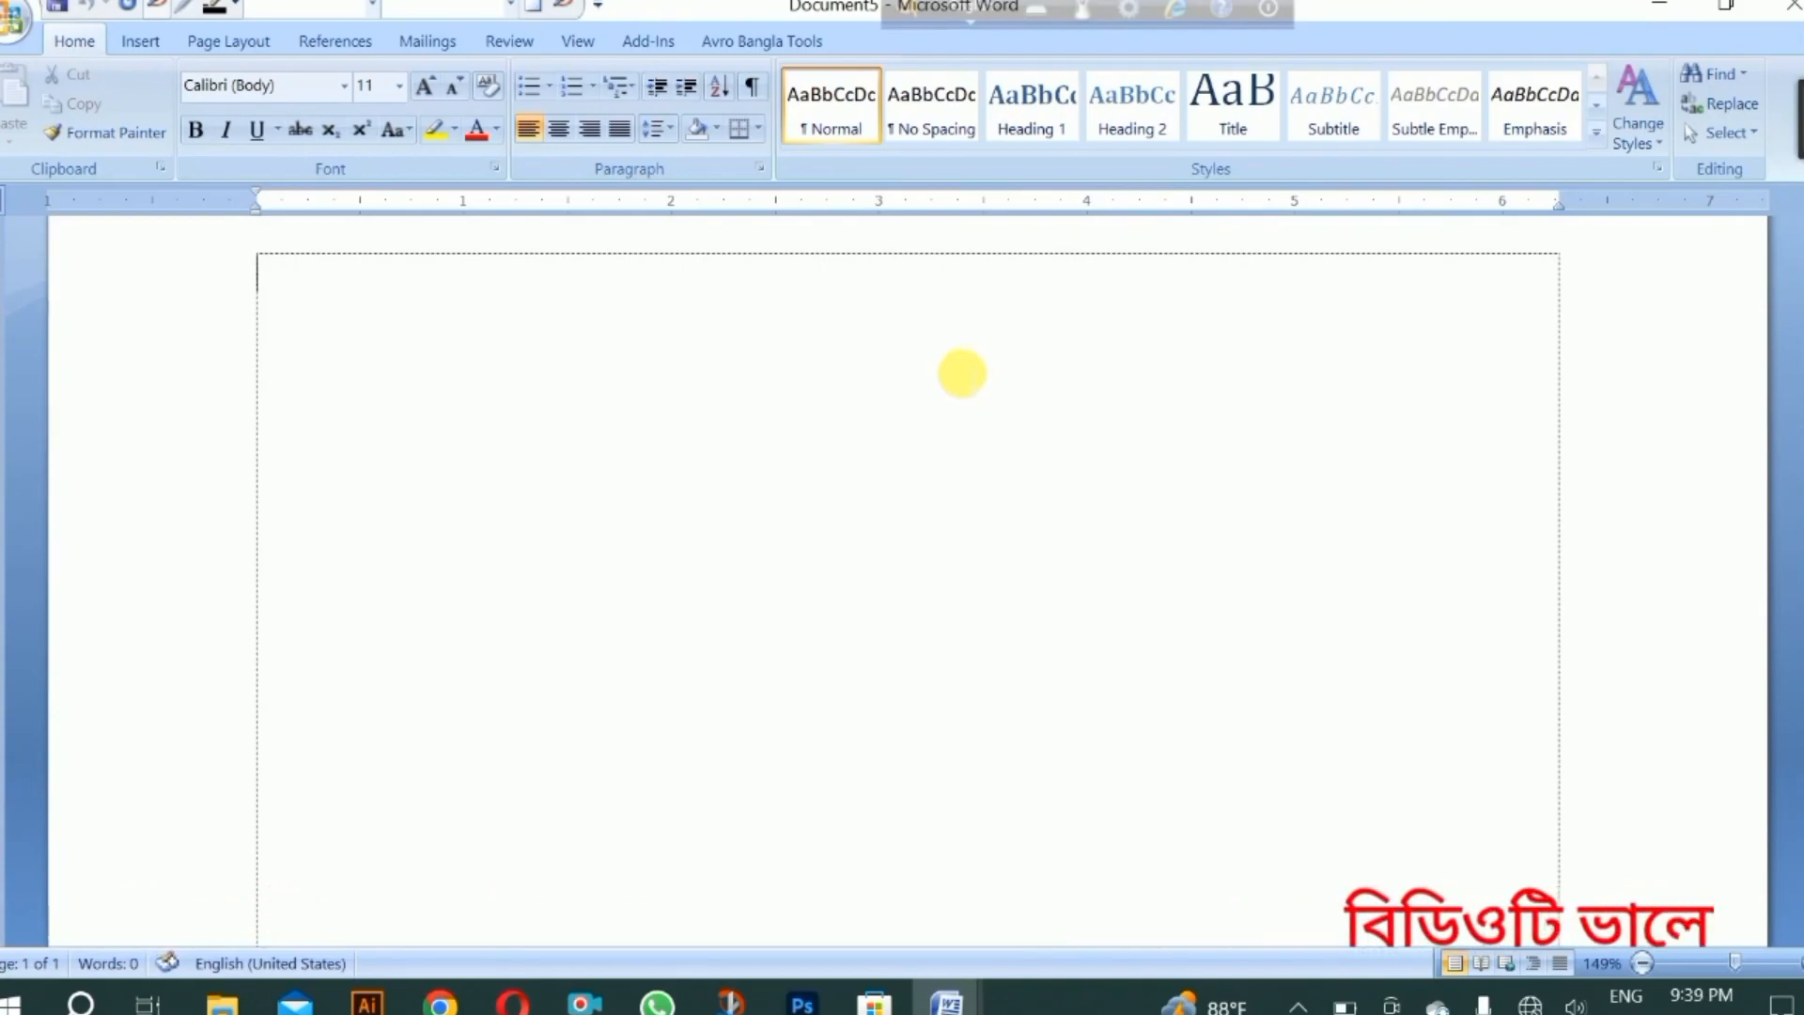
# Step: Insert a table with six columns and five rows at the start of the document
pyautogui.click(132, 41)
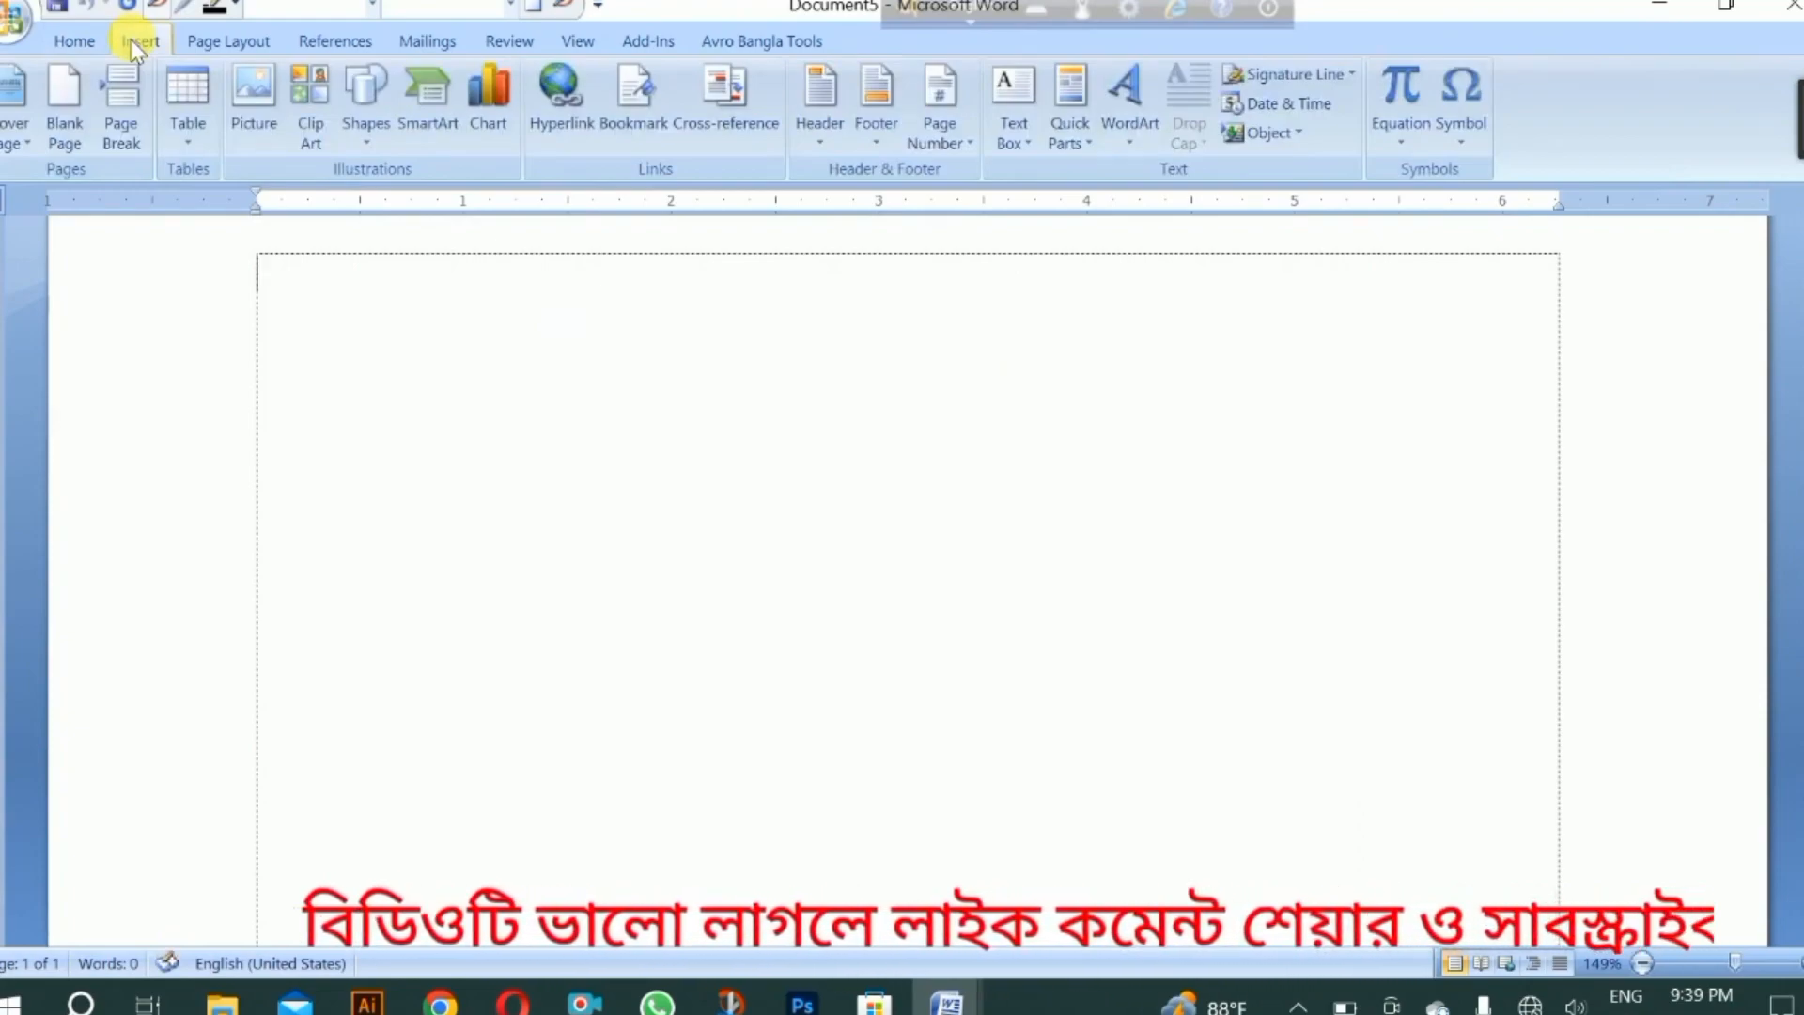
pyautogui.click(187, 133)
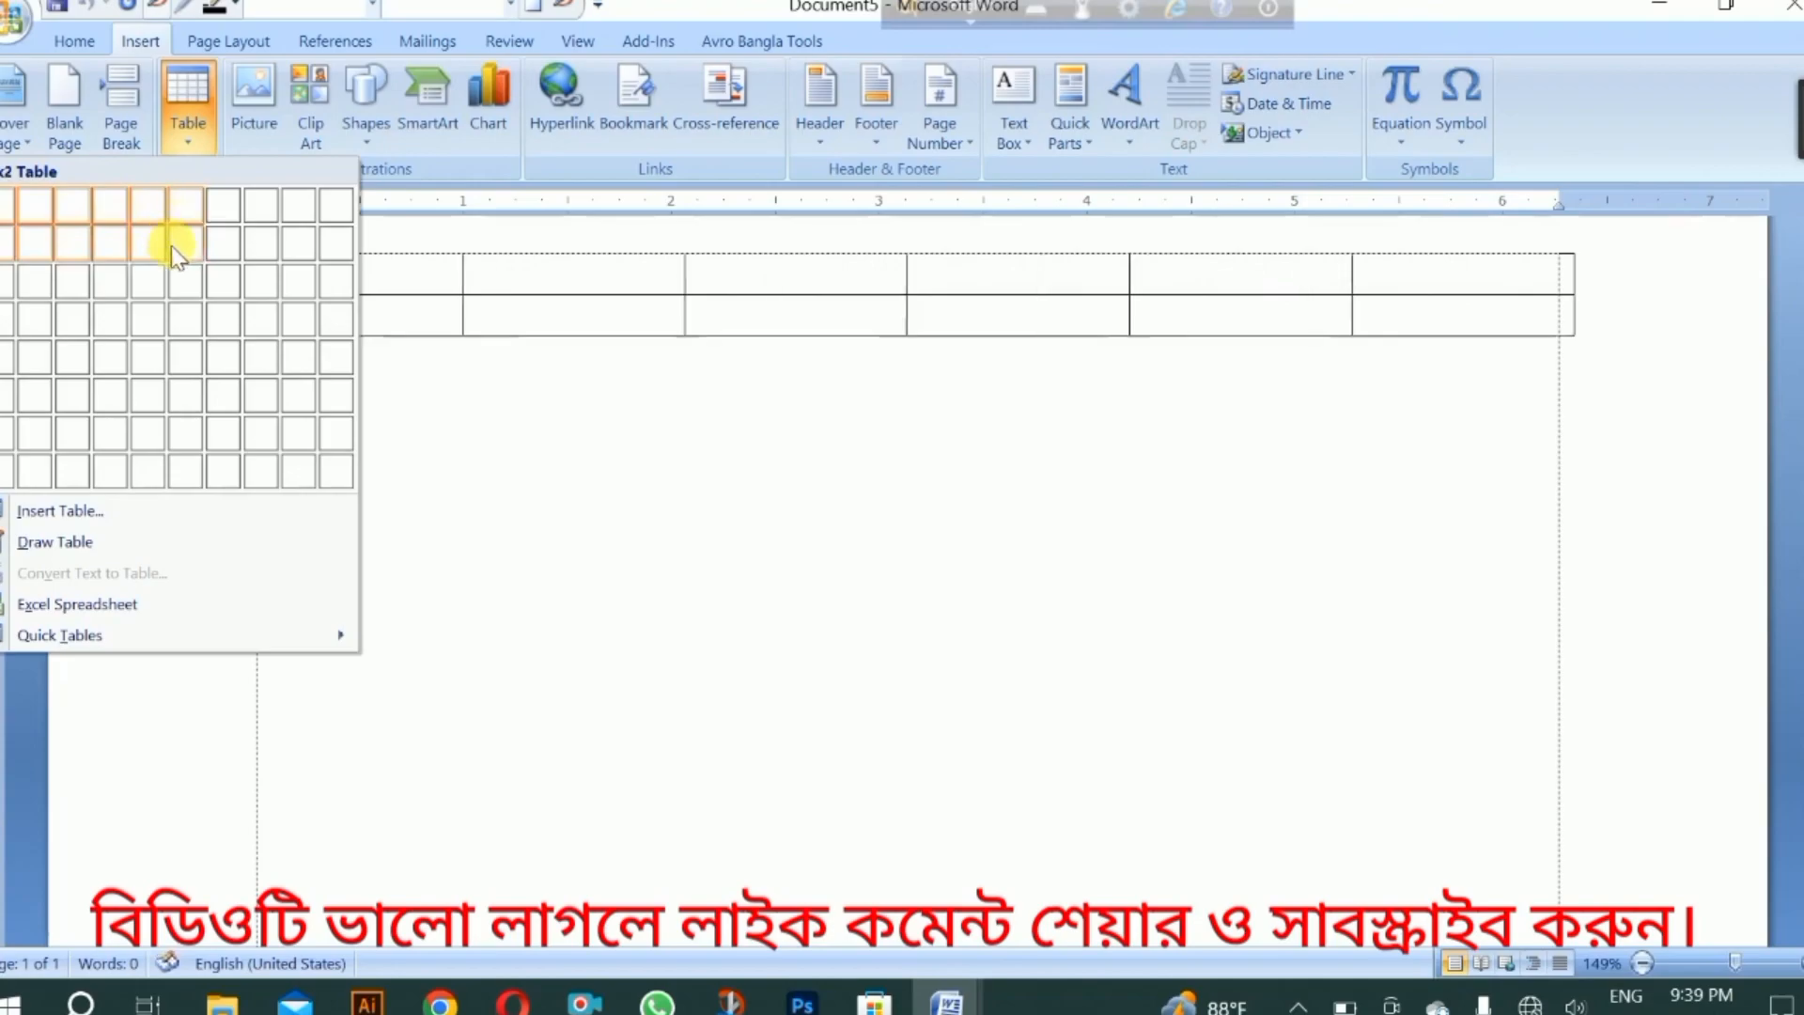
pyautogui.click(185, 340)
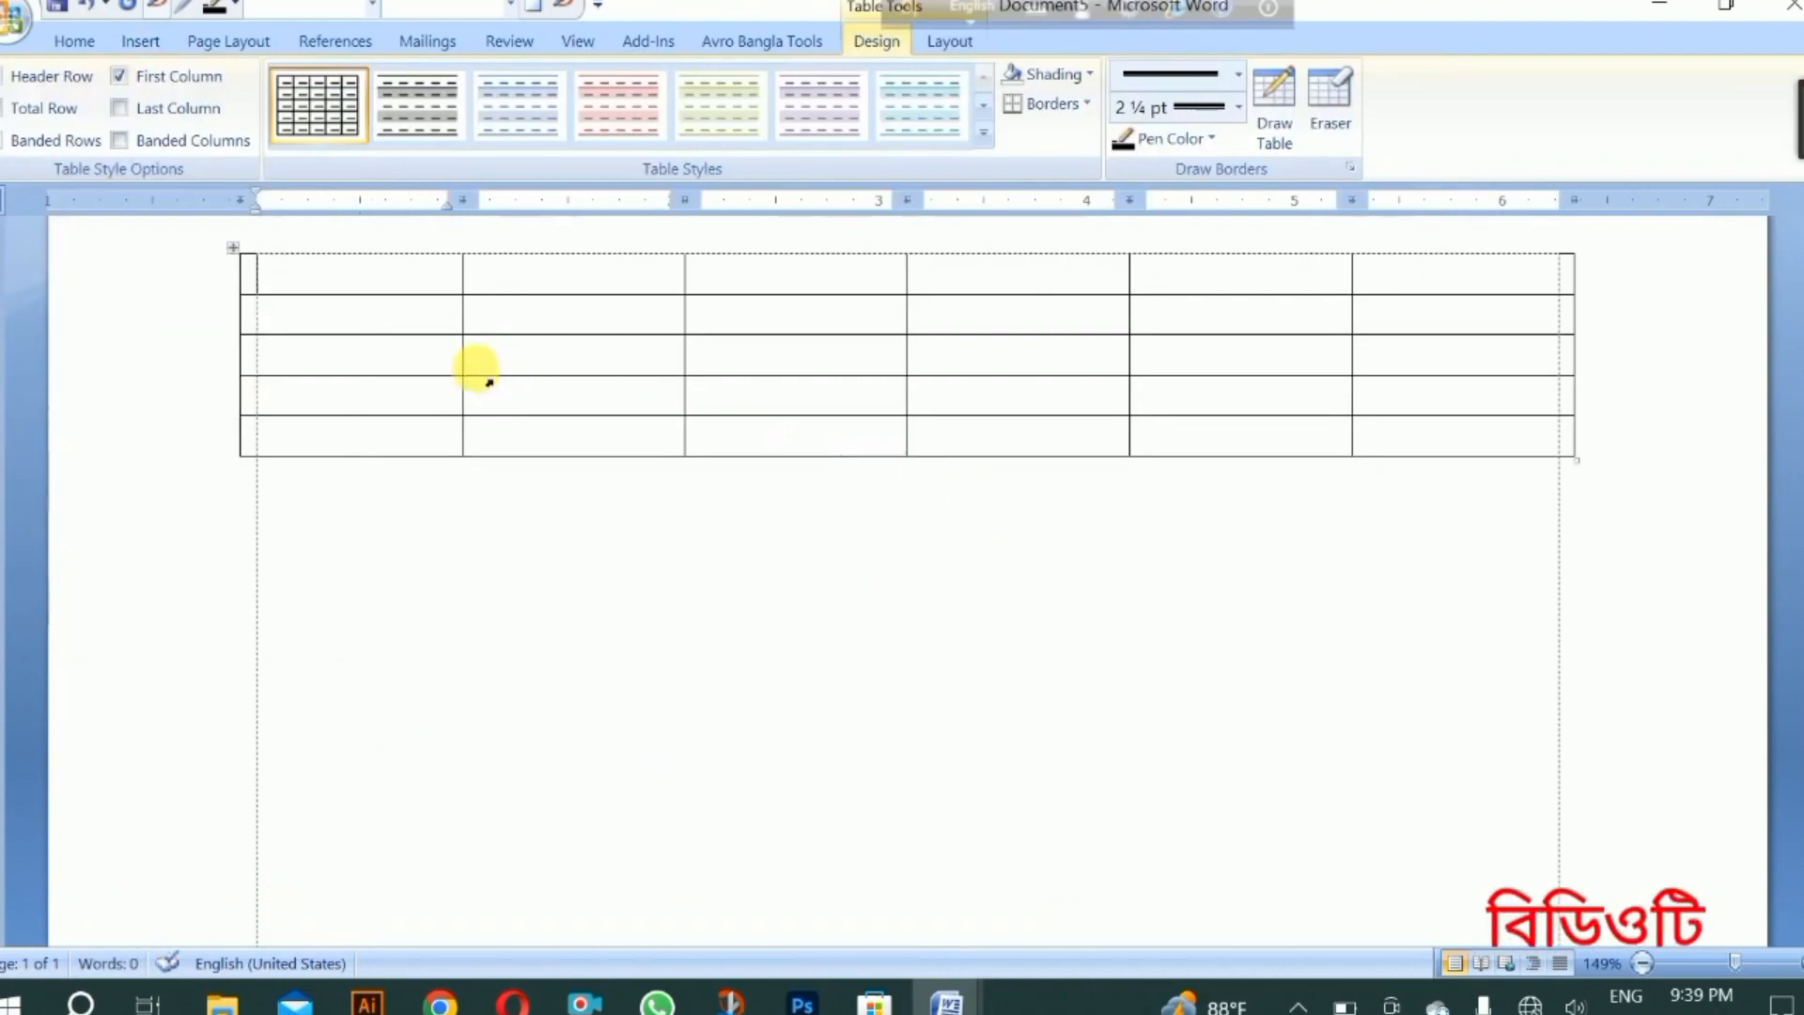
# Step: Stretch the table to make its rows taller, and narrow the first and fourth columns to about half an inch each
pyautogui.click(1588, 472)
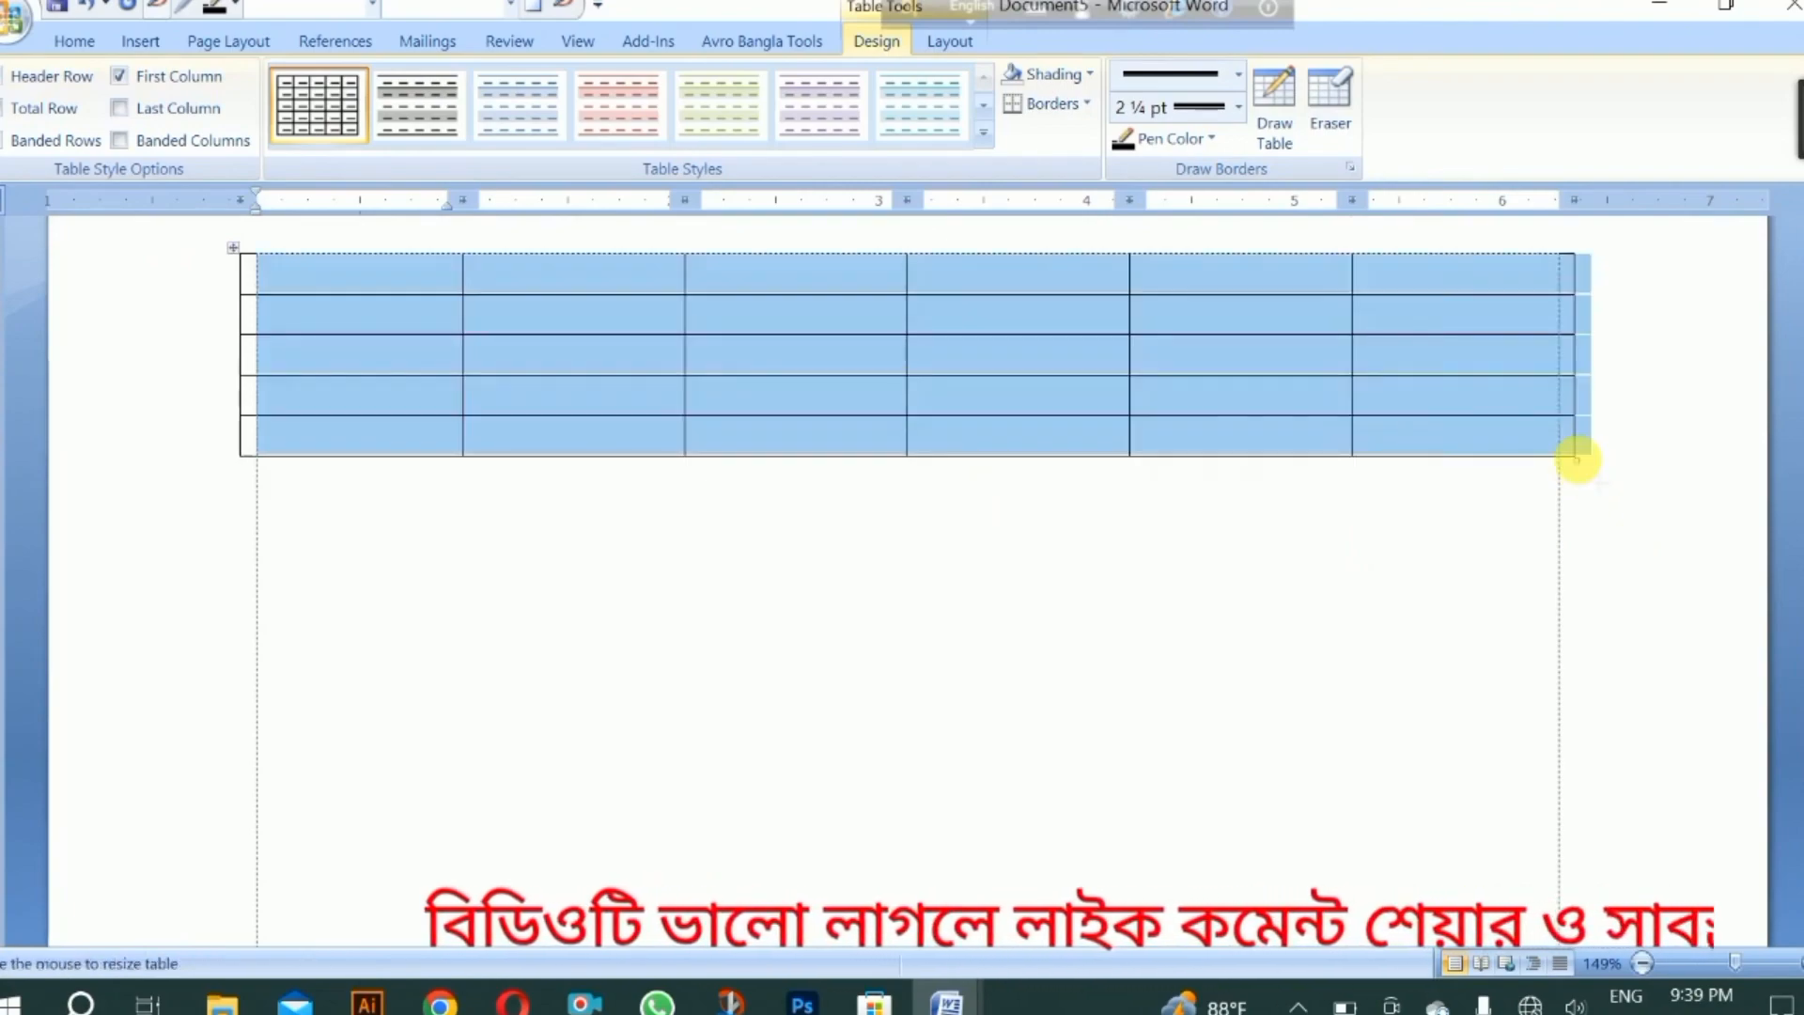
pyautogui.moveTo(1588, 477); pyautogui.dragTo(1570, 773)
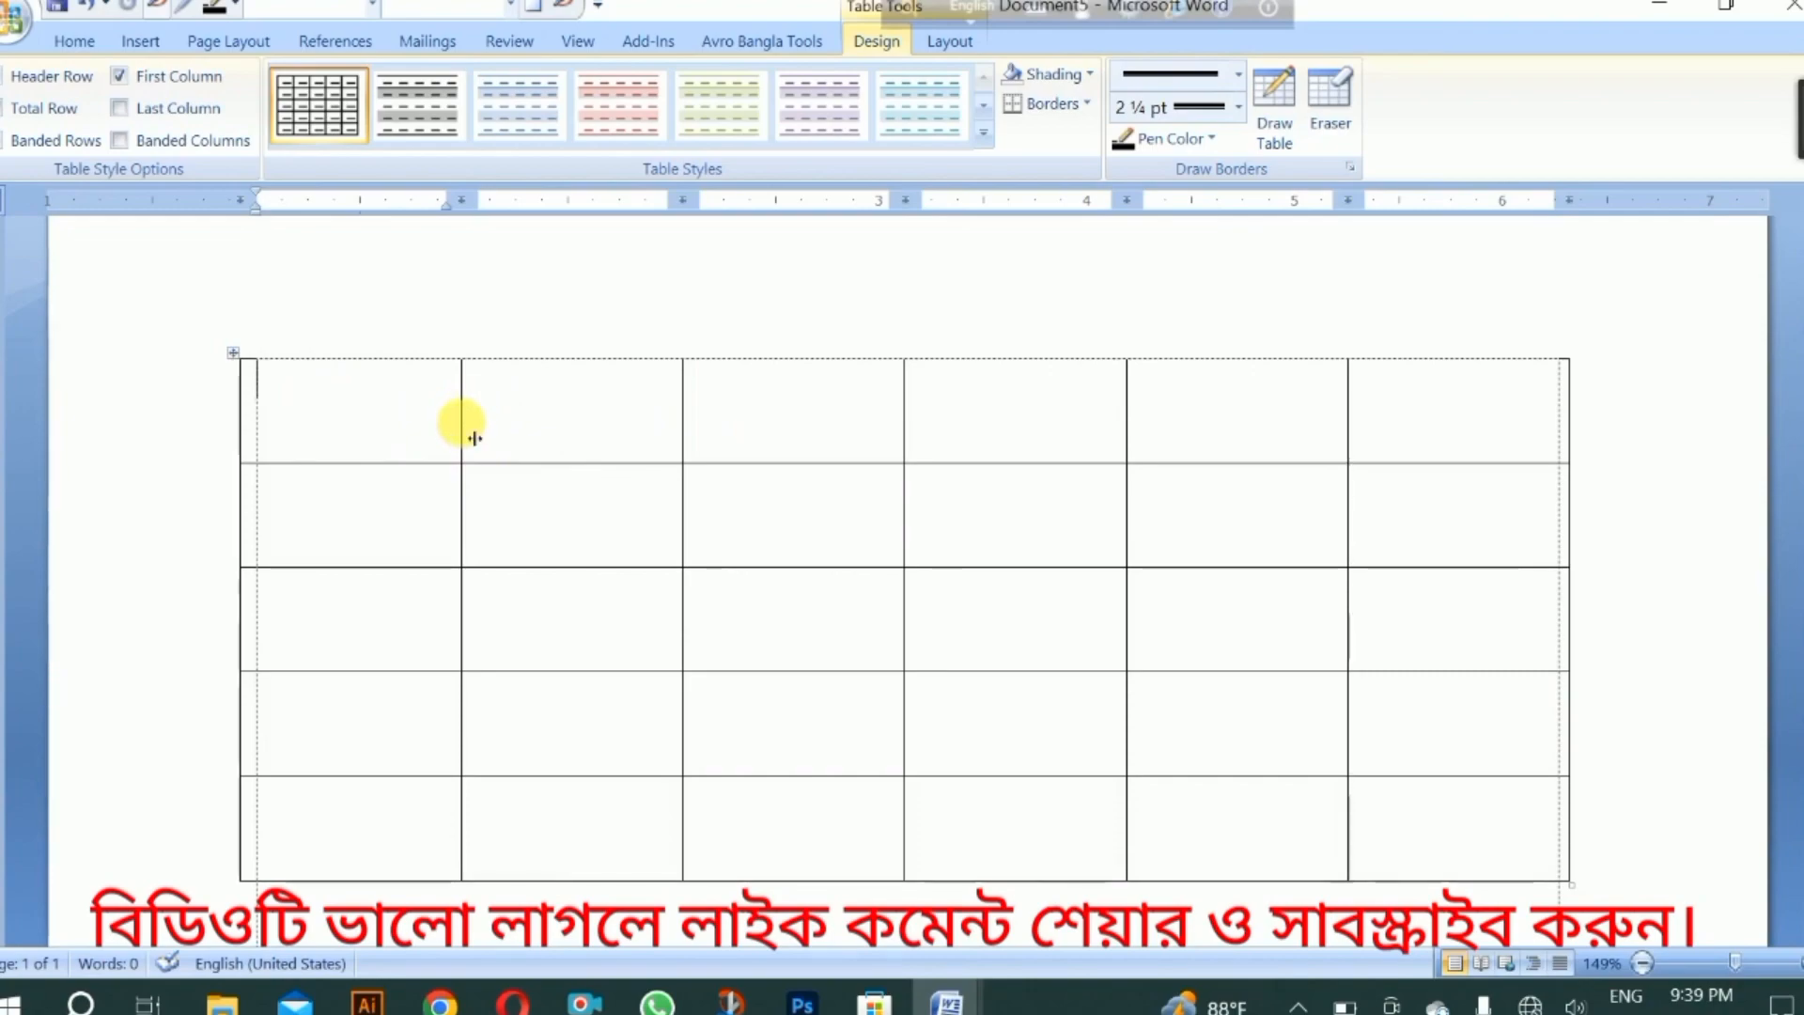
pyautogui.moveTo(474, 438); pyautogui.dragTo(355, 435)
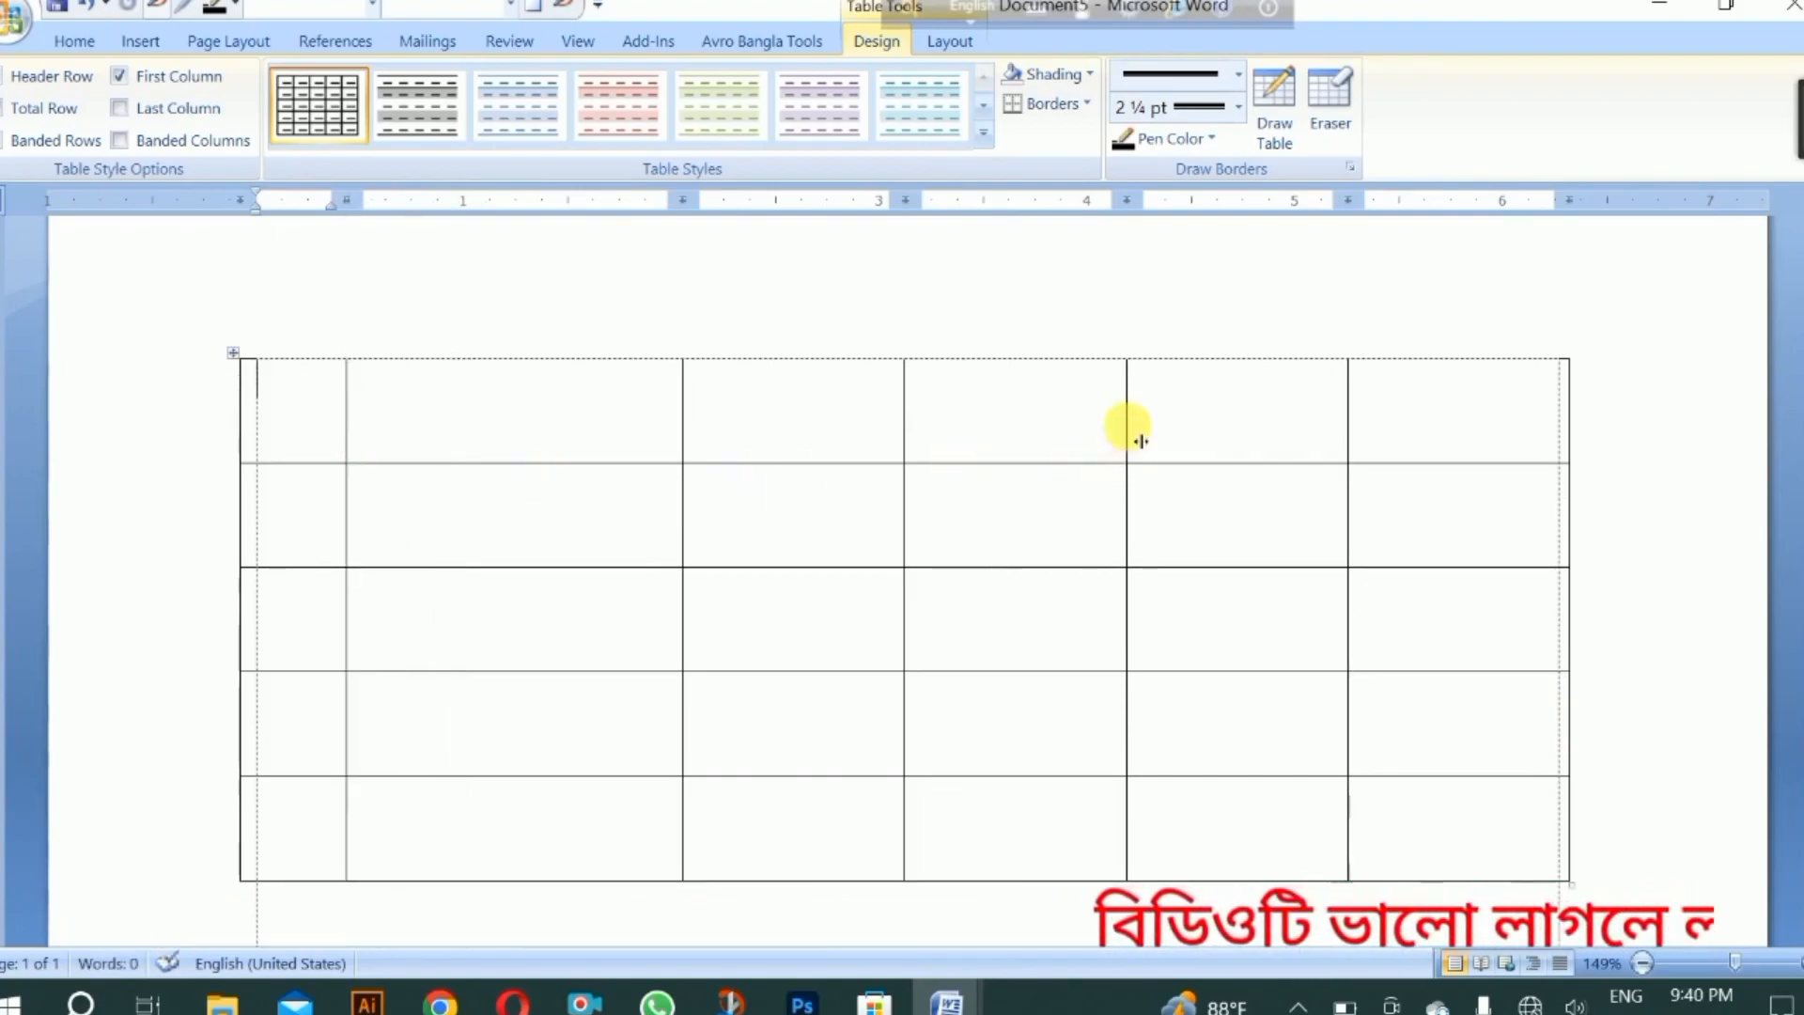
pyautogui.moveTo(1127, 431); pyautogui.dragTo(996, 438)
pyautogui.scroll(-3, 1039, 511)
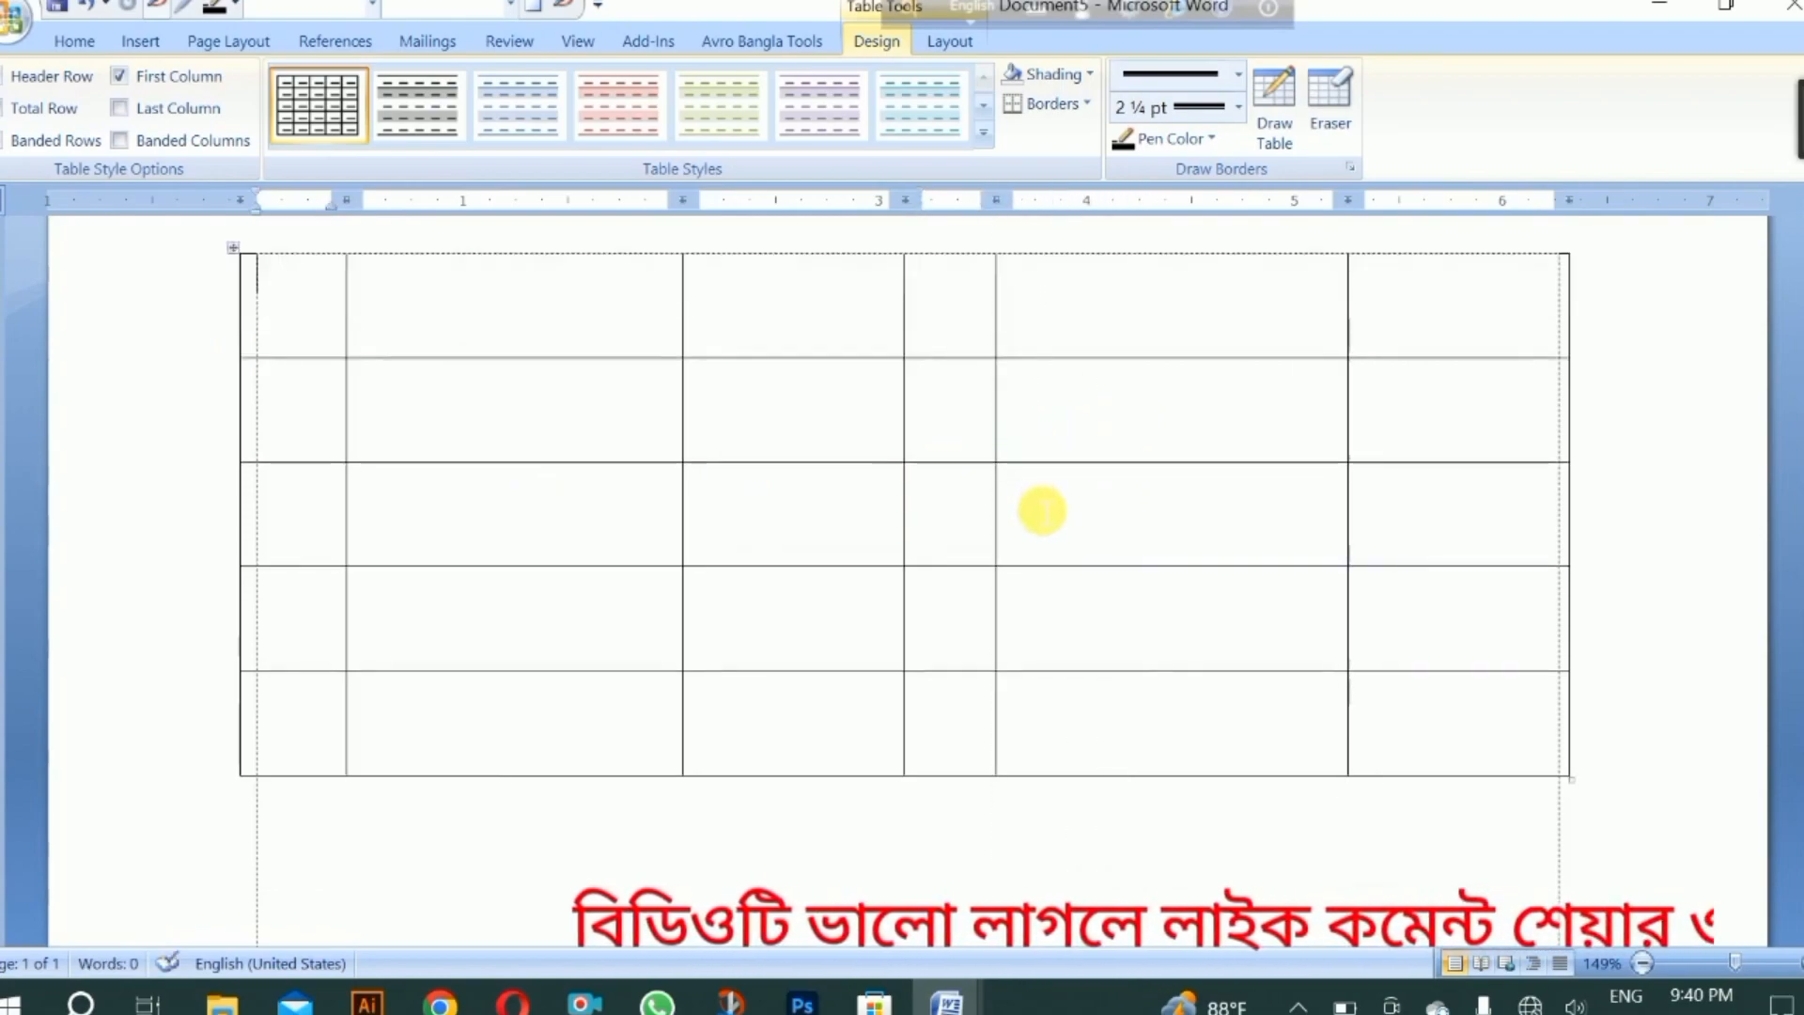
pyautogui.scroll(2, 1039, 511)
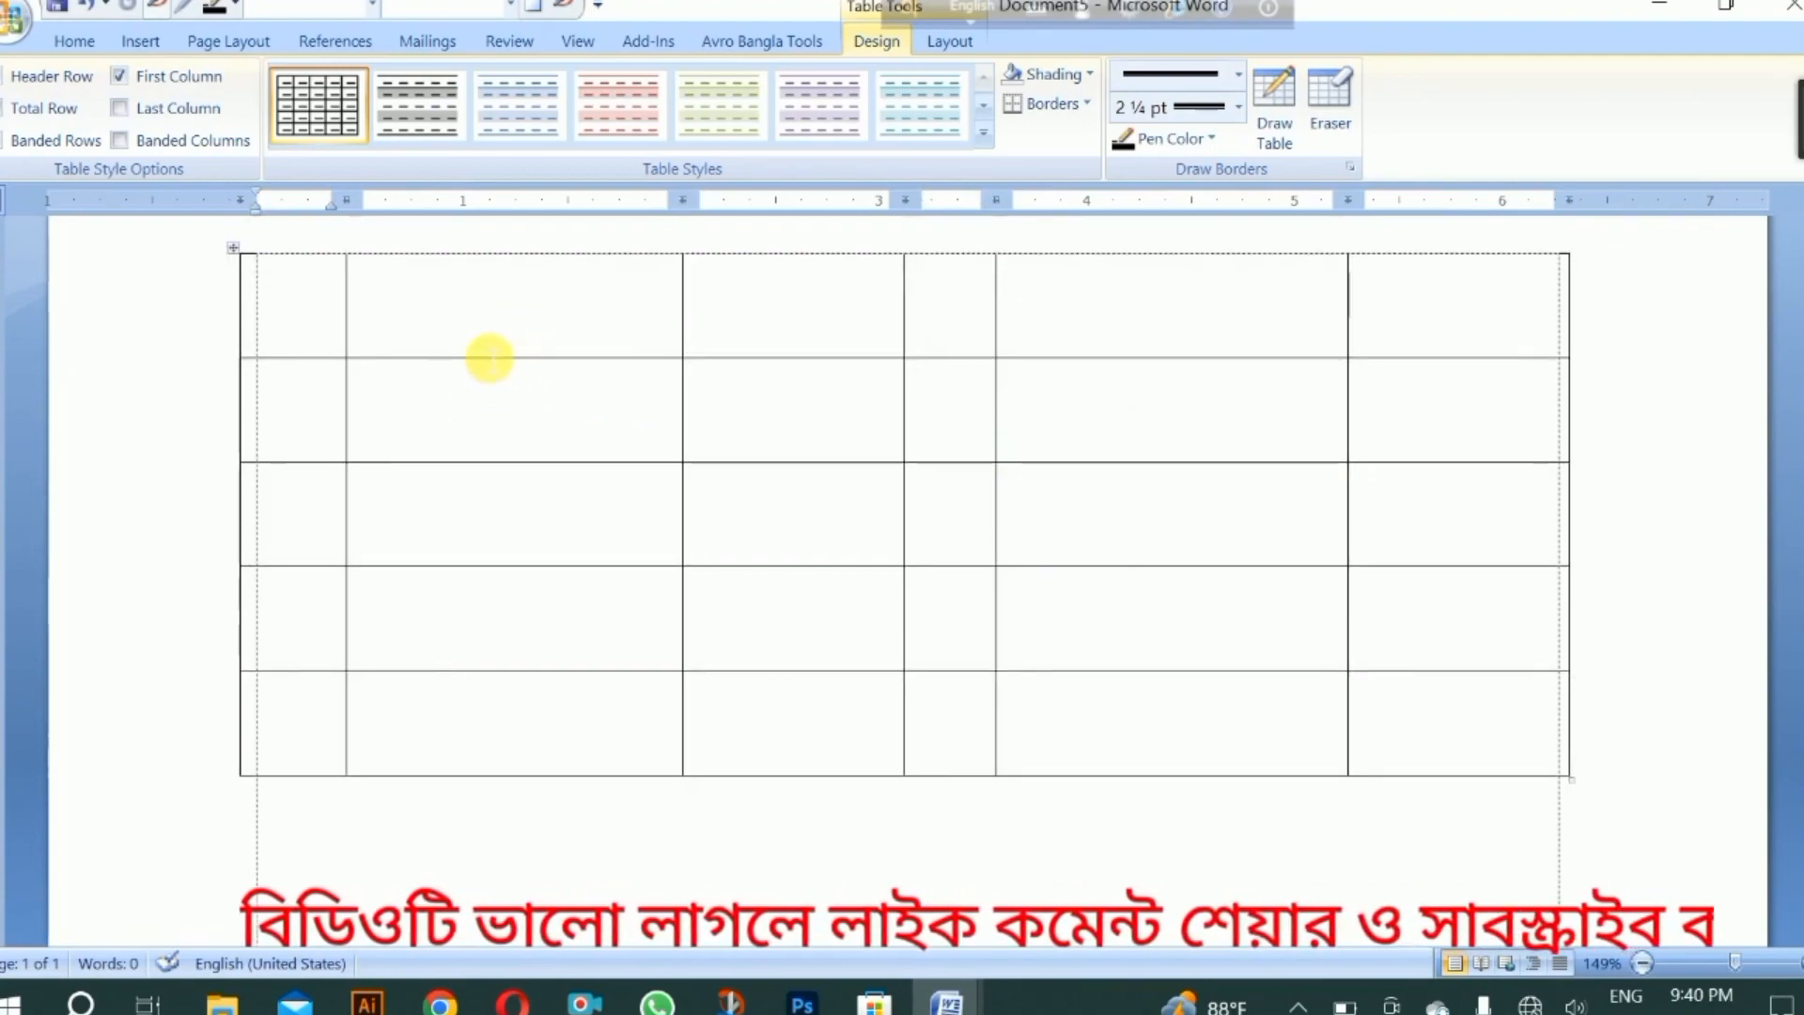
# Step: Merge the first two cells of the table's second column into one cell
pyautogui.click(496, 320)
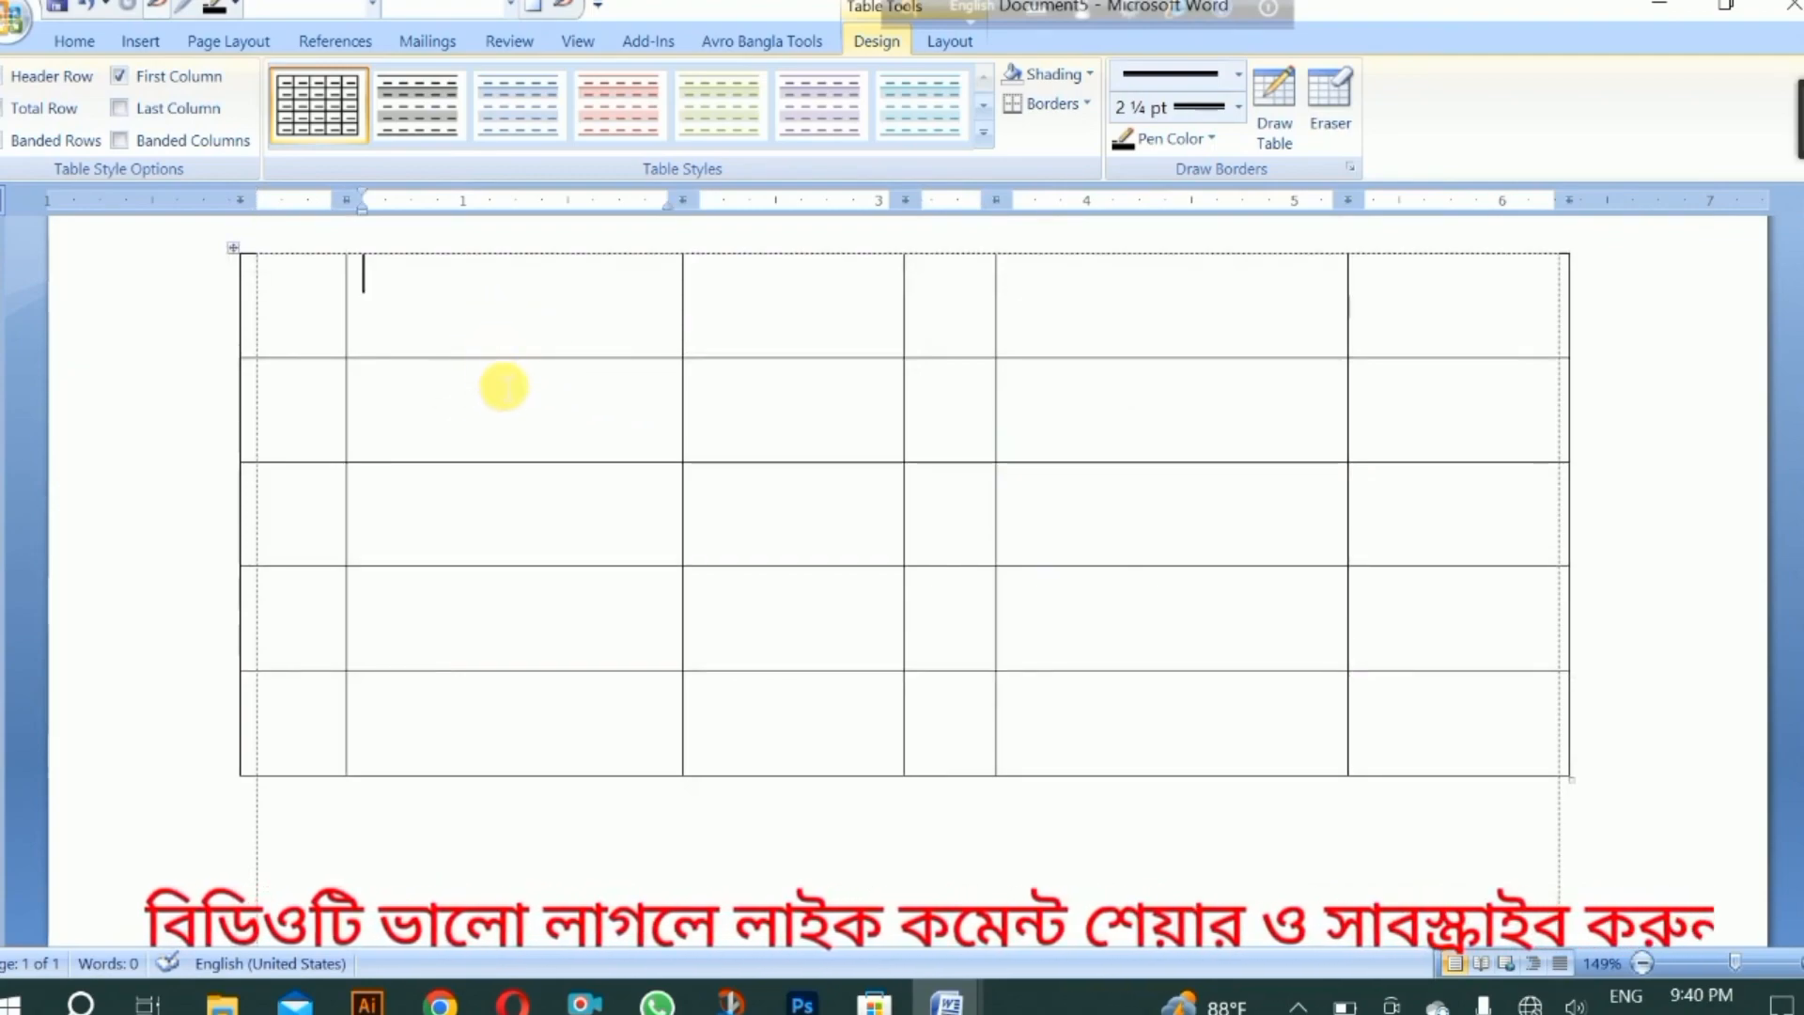
pyautogui.click(504, 402)
pyautogui.moveTo(476, 329); pyautogui.dragTo(523, 367)
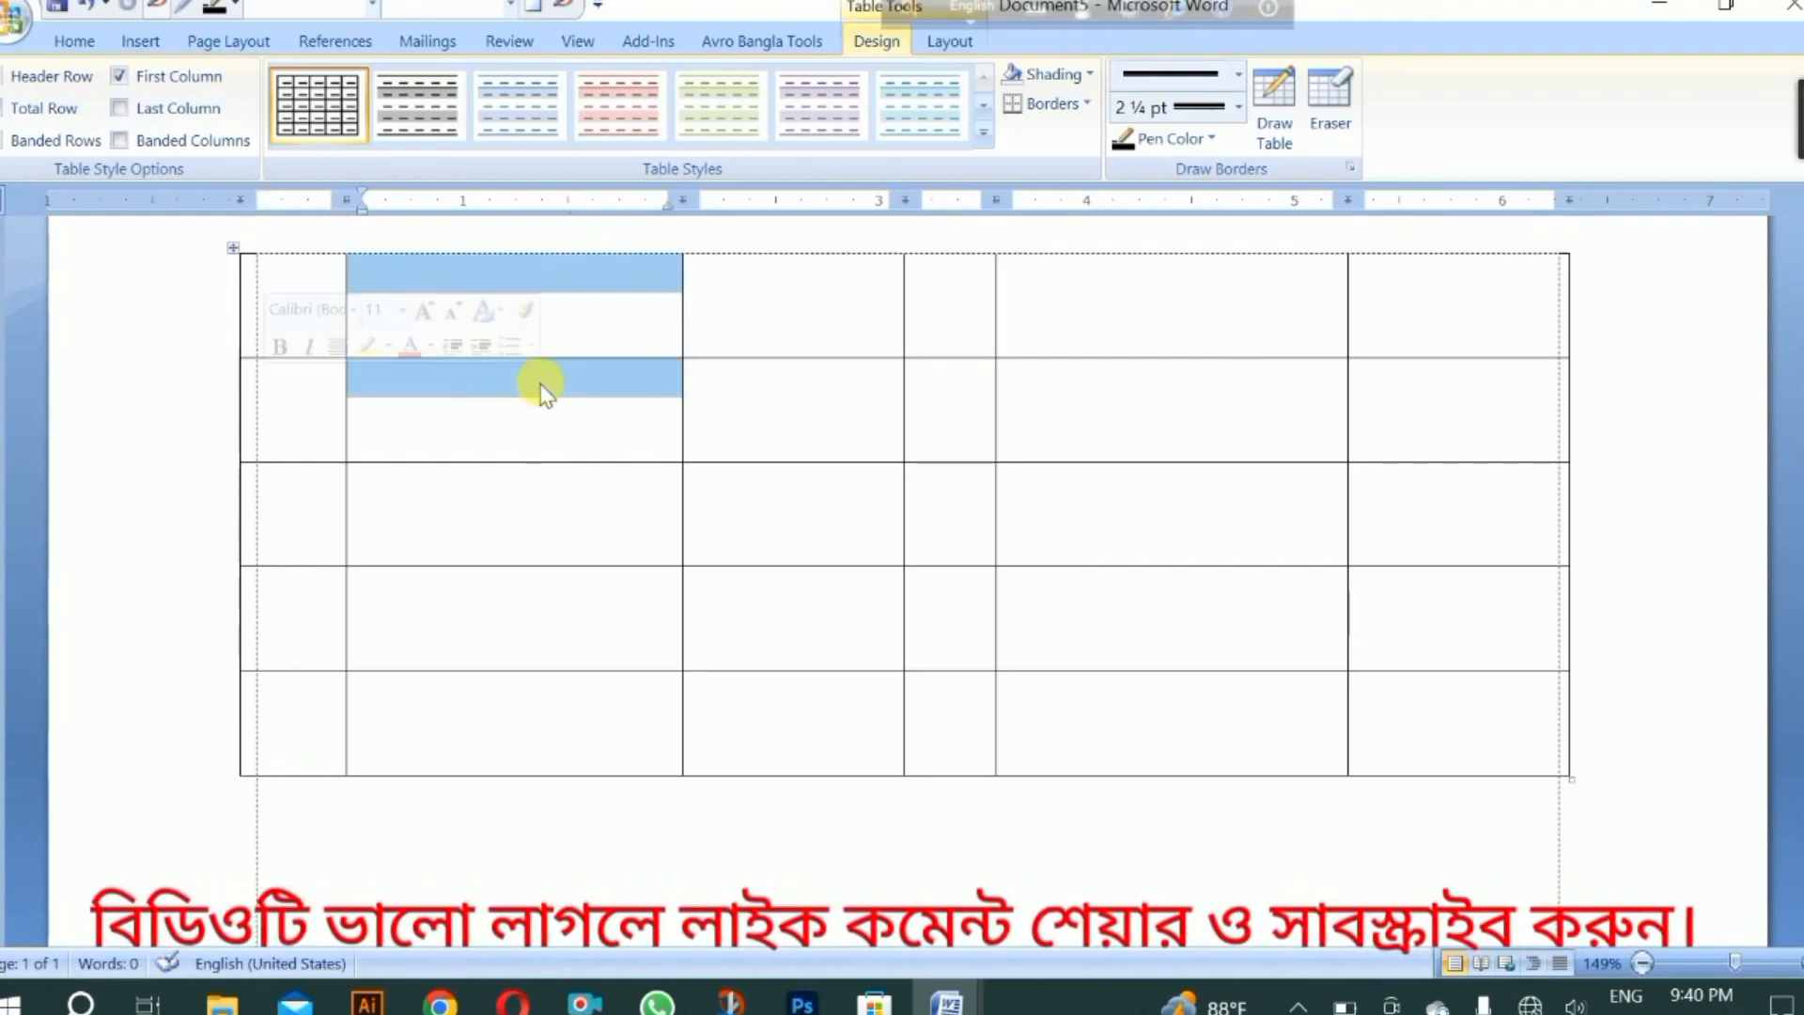
pyautogui.rightClick(539, 385)
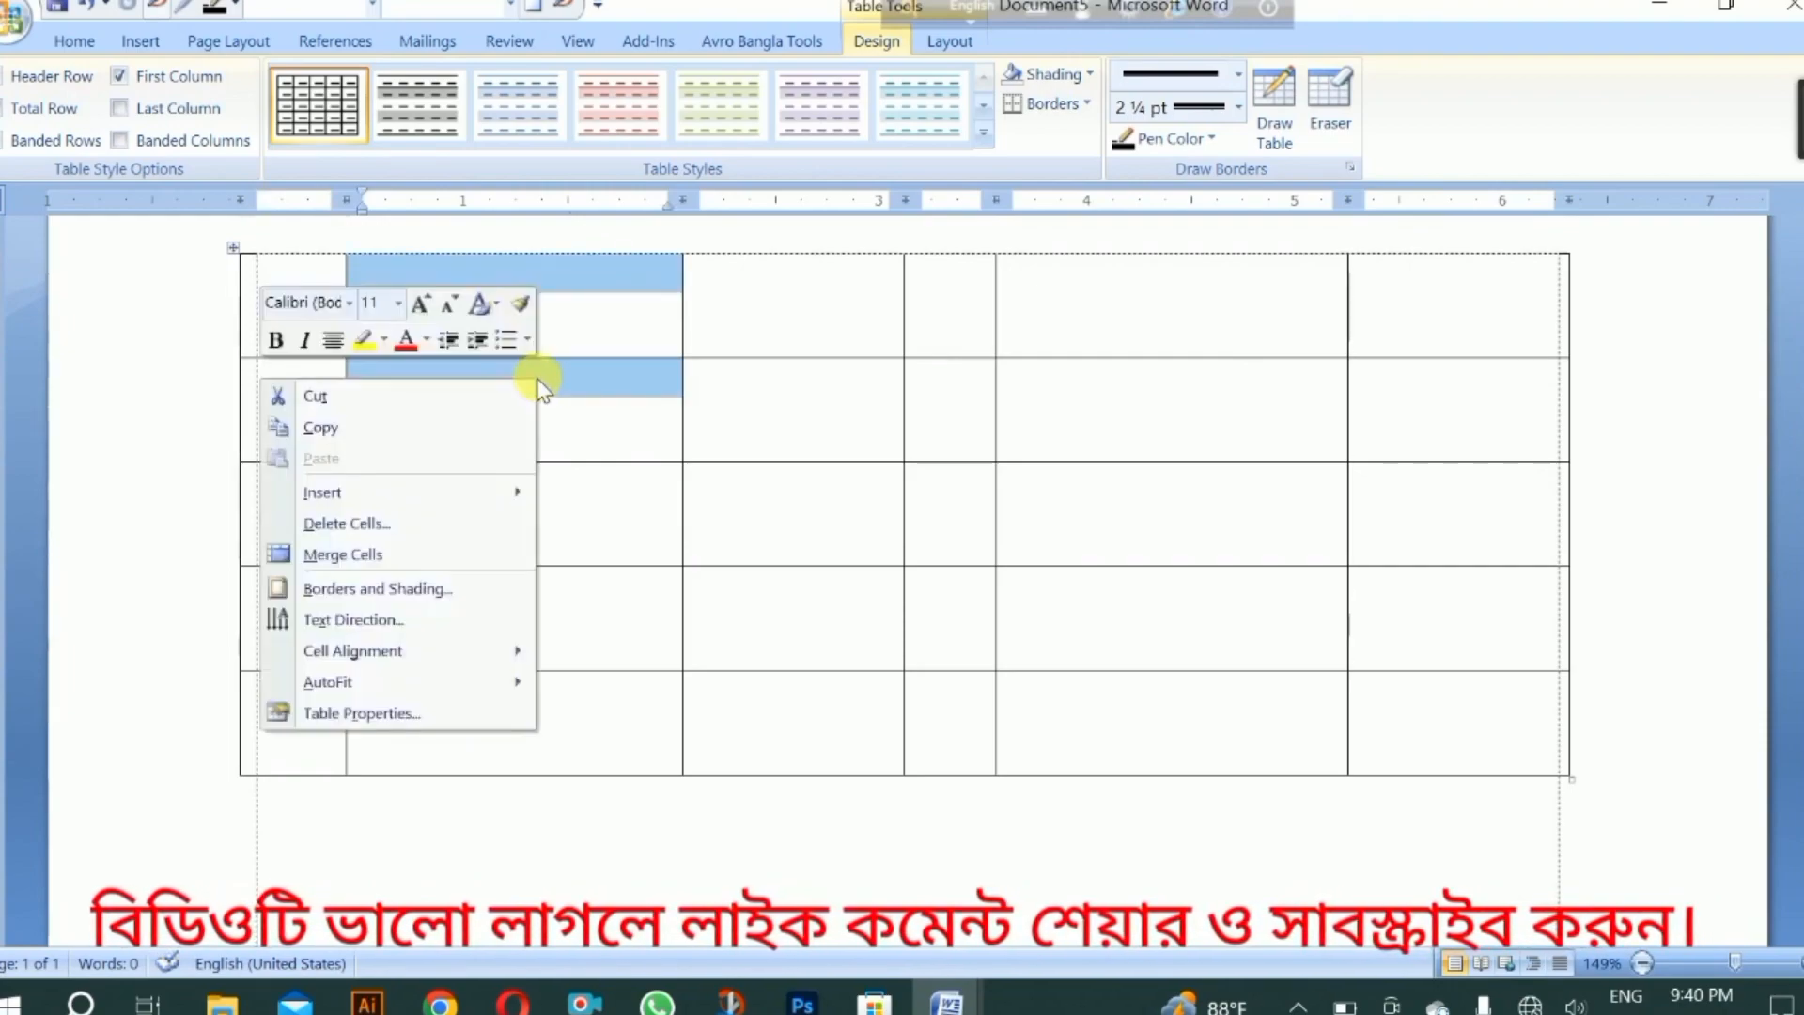
pyautogui.click(355, 559)
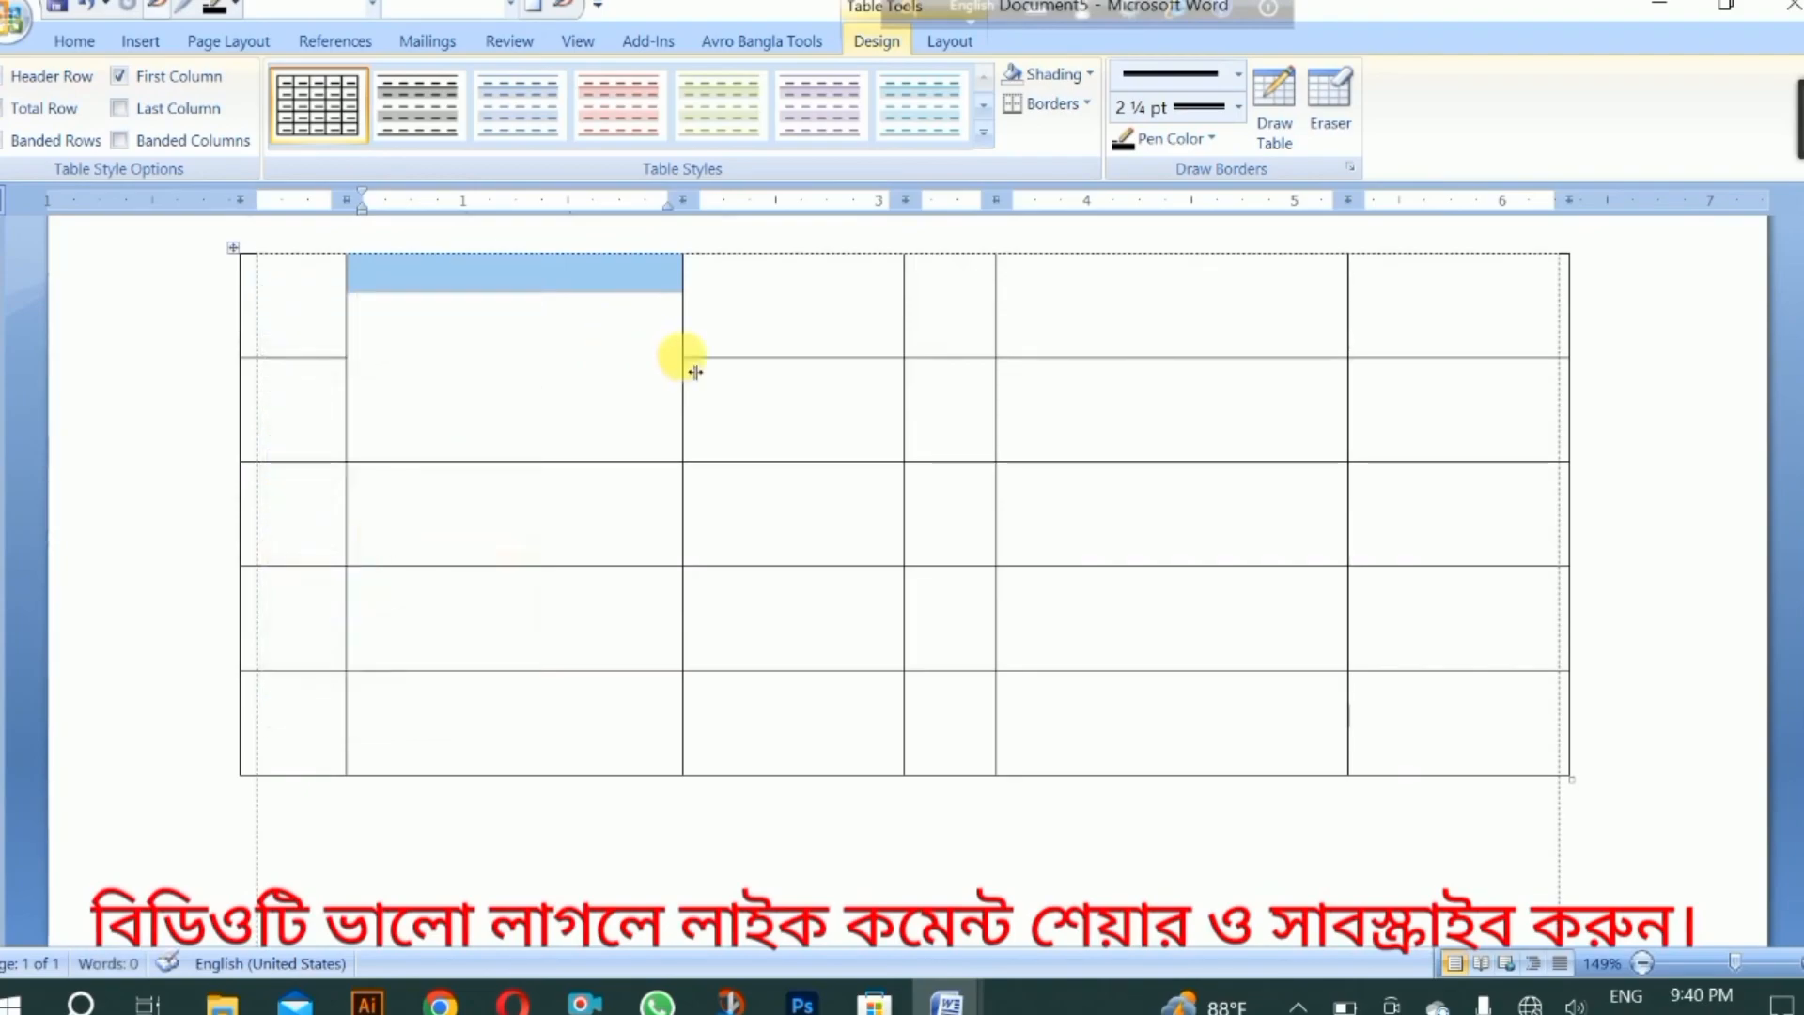
pyautogui.click(733, 416)
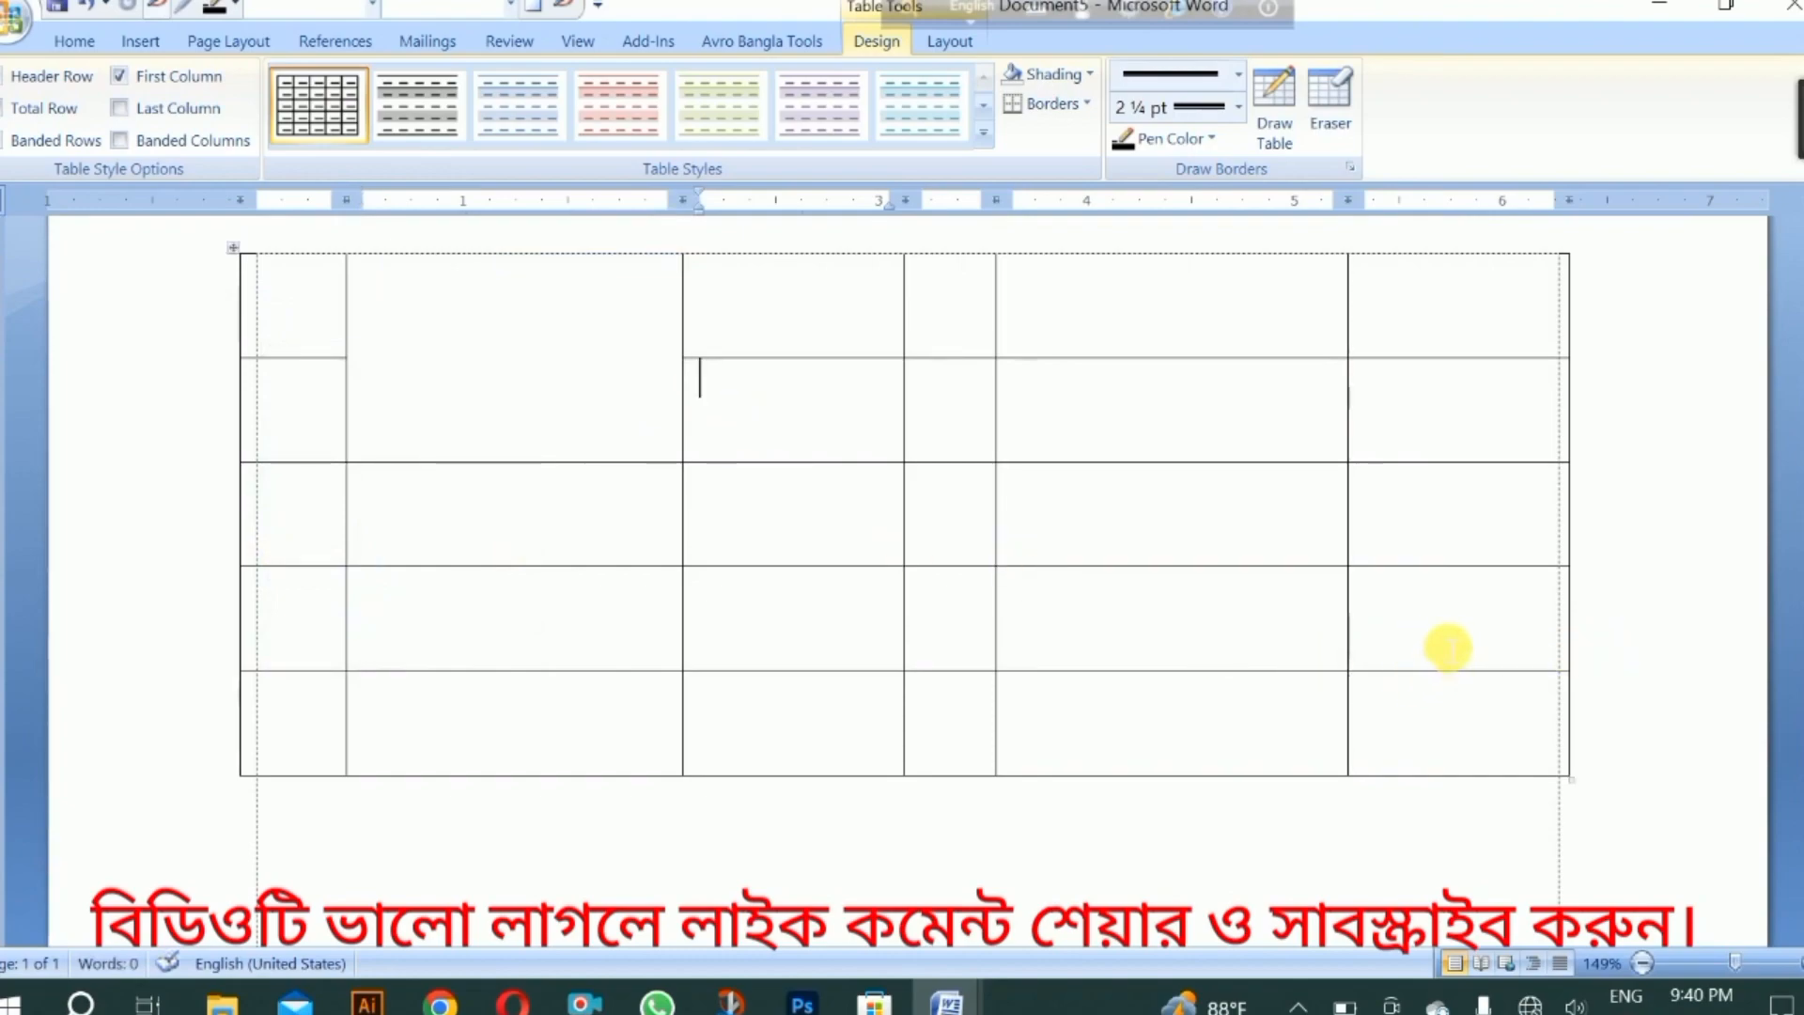
# Step: Delete the last two cells of the table's sixth column with the Shift cells left option
pyautogui.moveTo(1447, 625); pyautogui.dragTo(1453, 731)
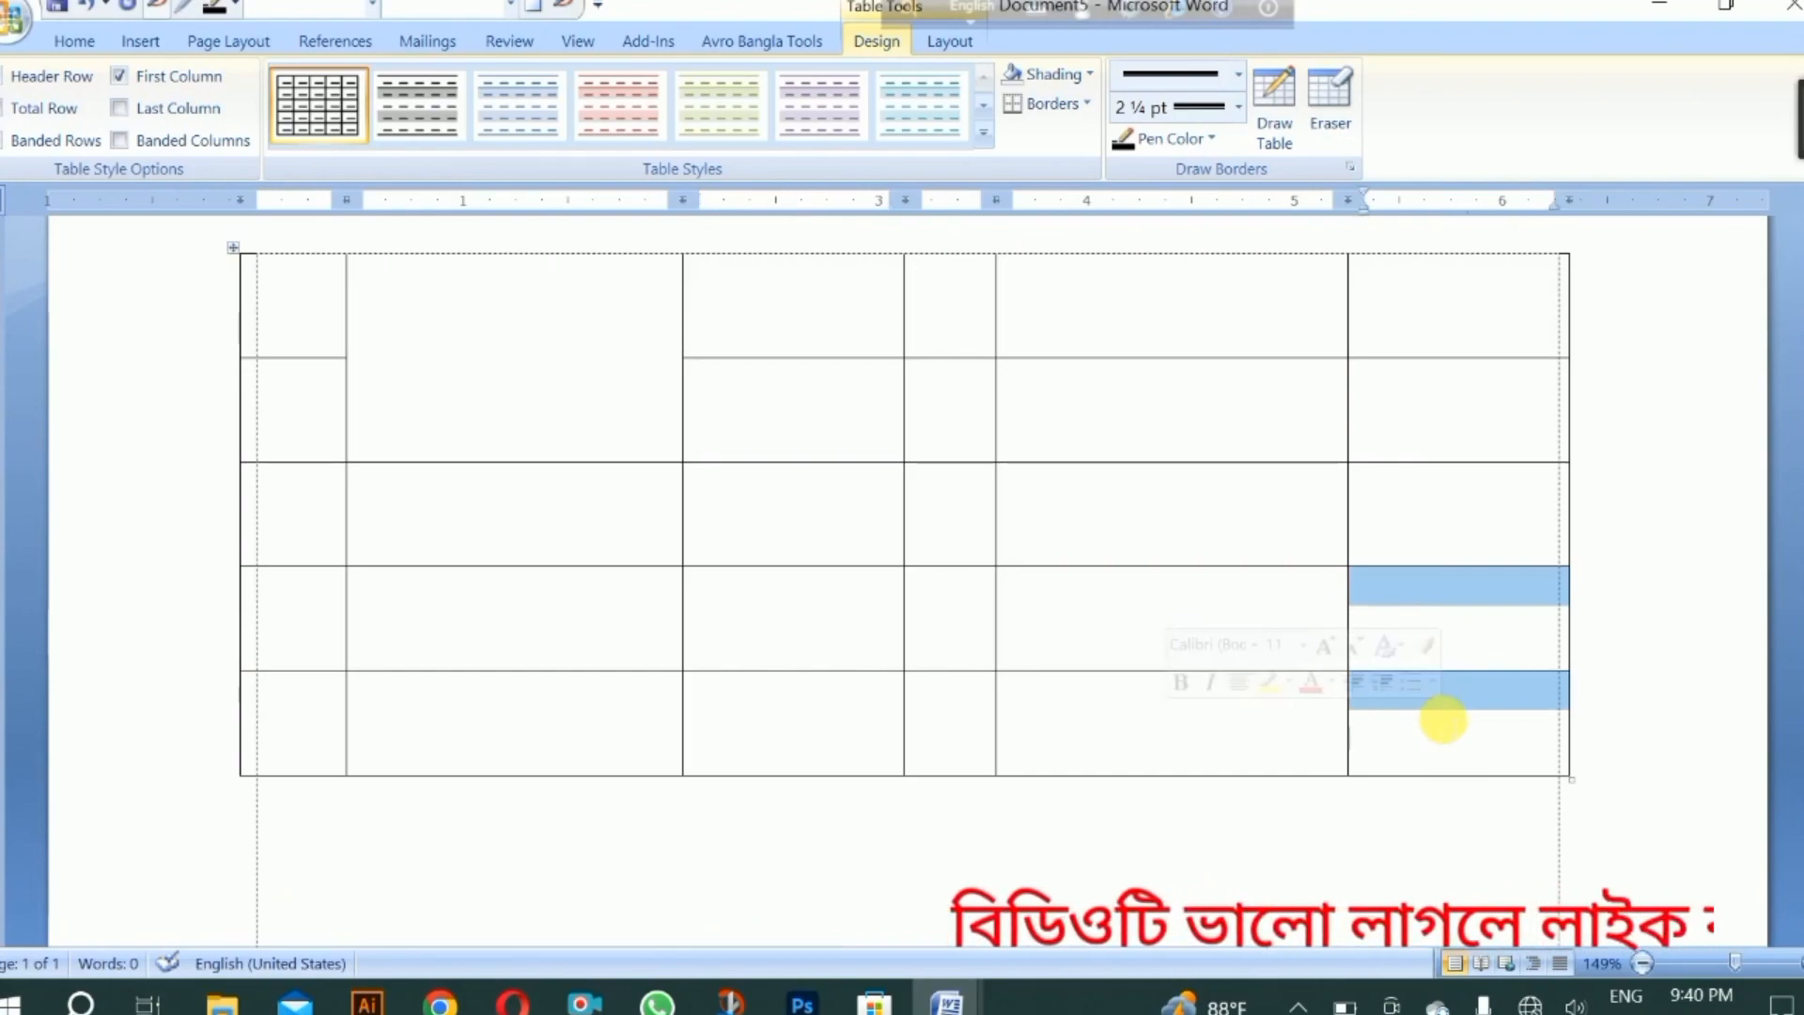
pyautogui.press('BackSpace')
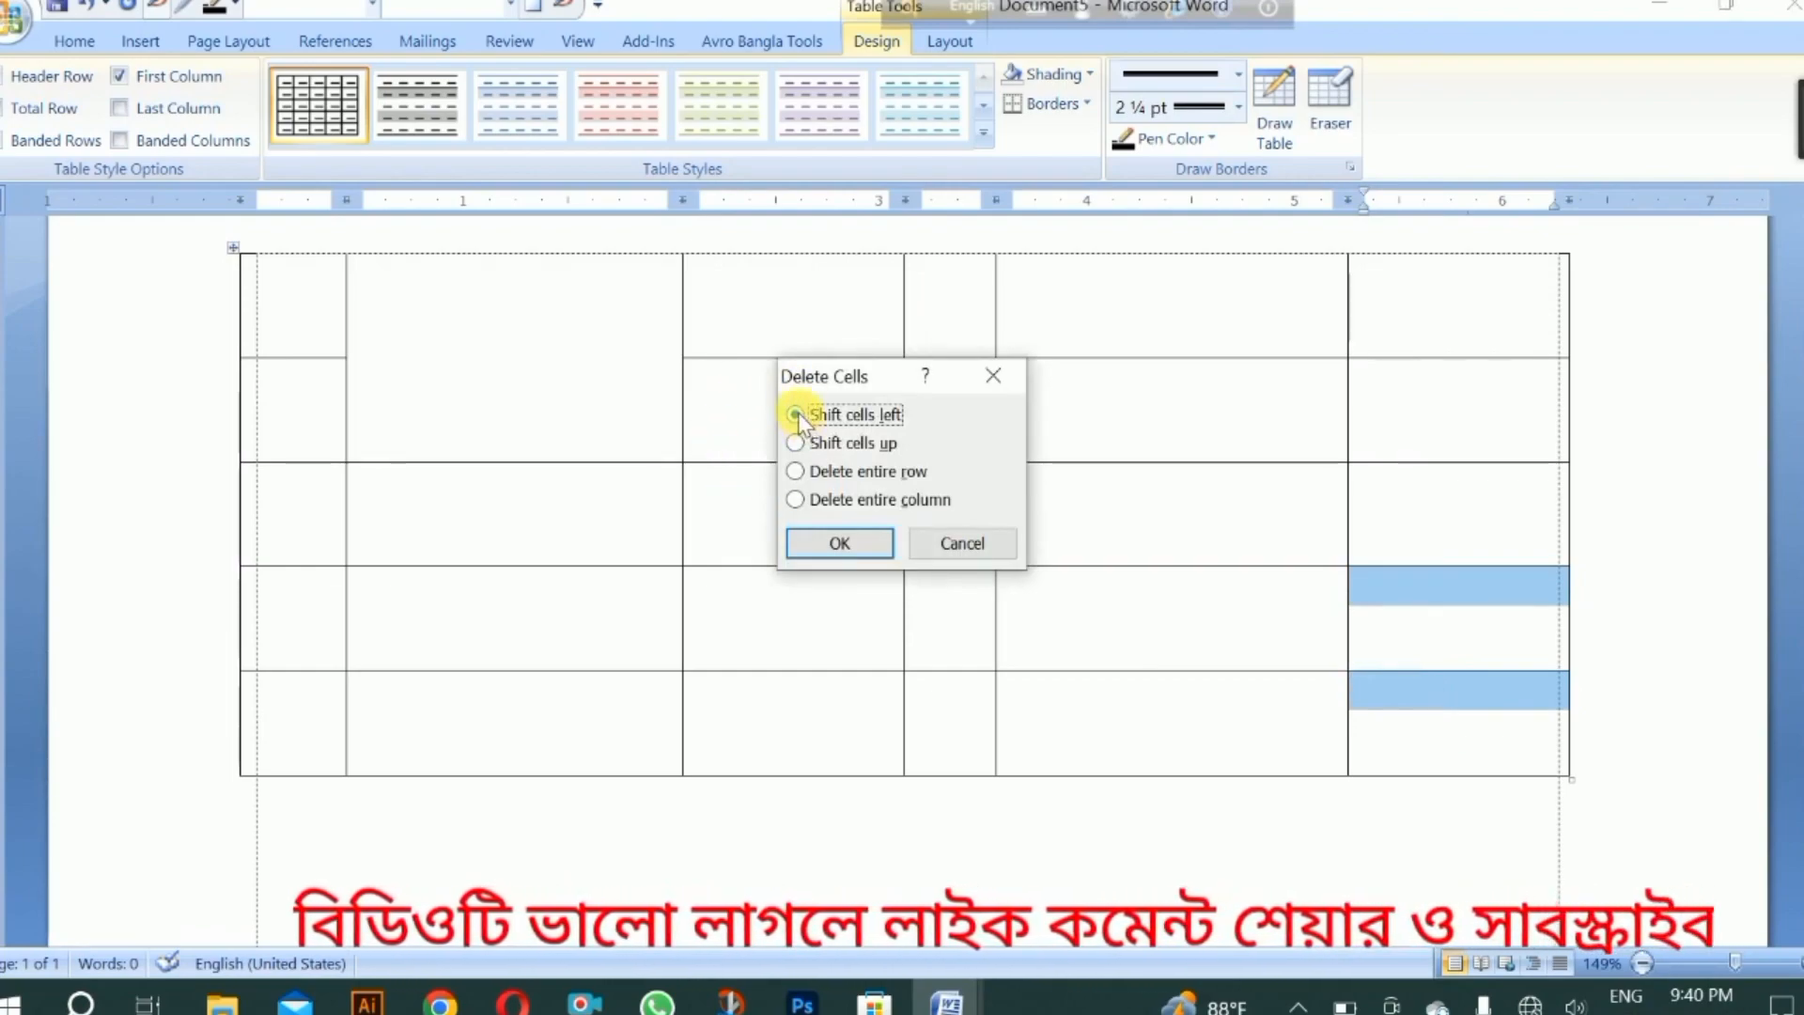
pyautogui.click(837, 536)
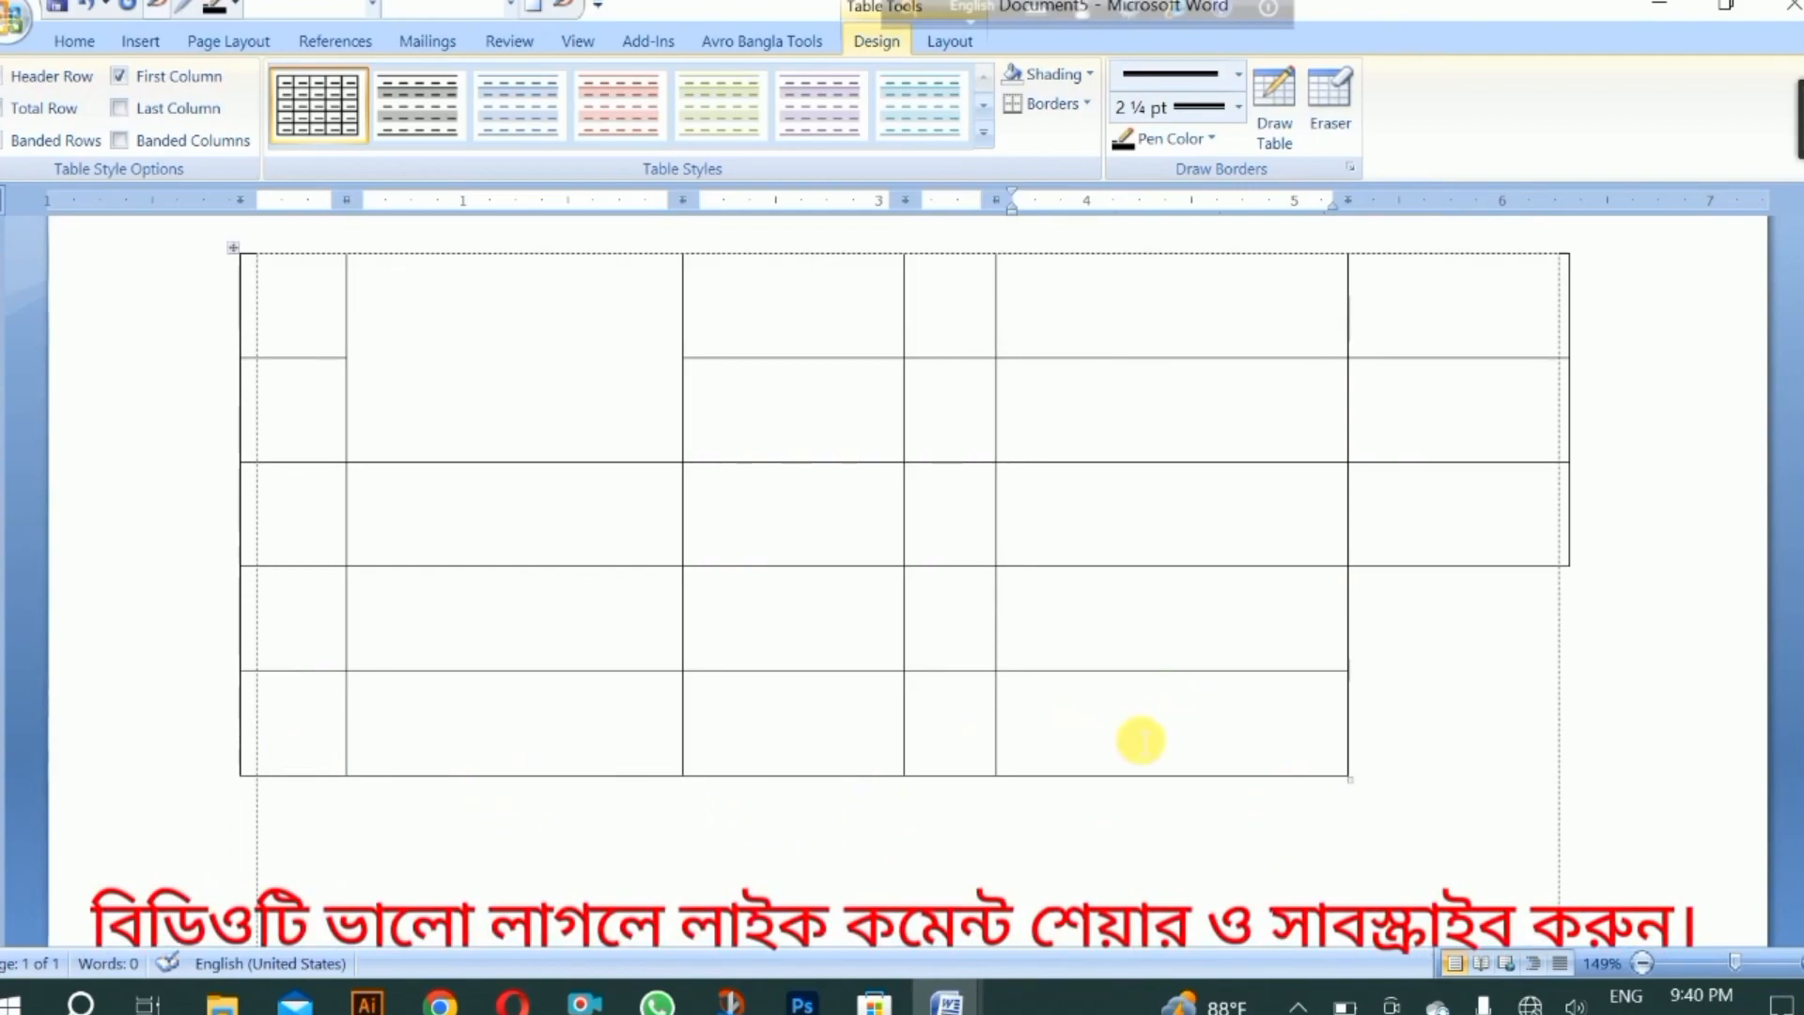
# Step: Add two new rows after the table's last row
pyautogui.click(1366, 746)
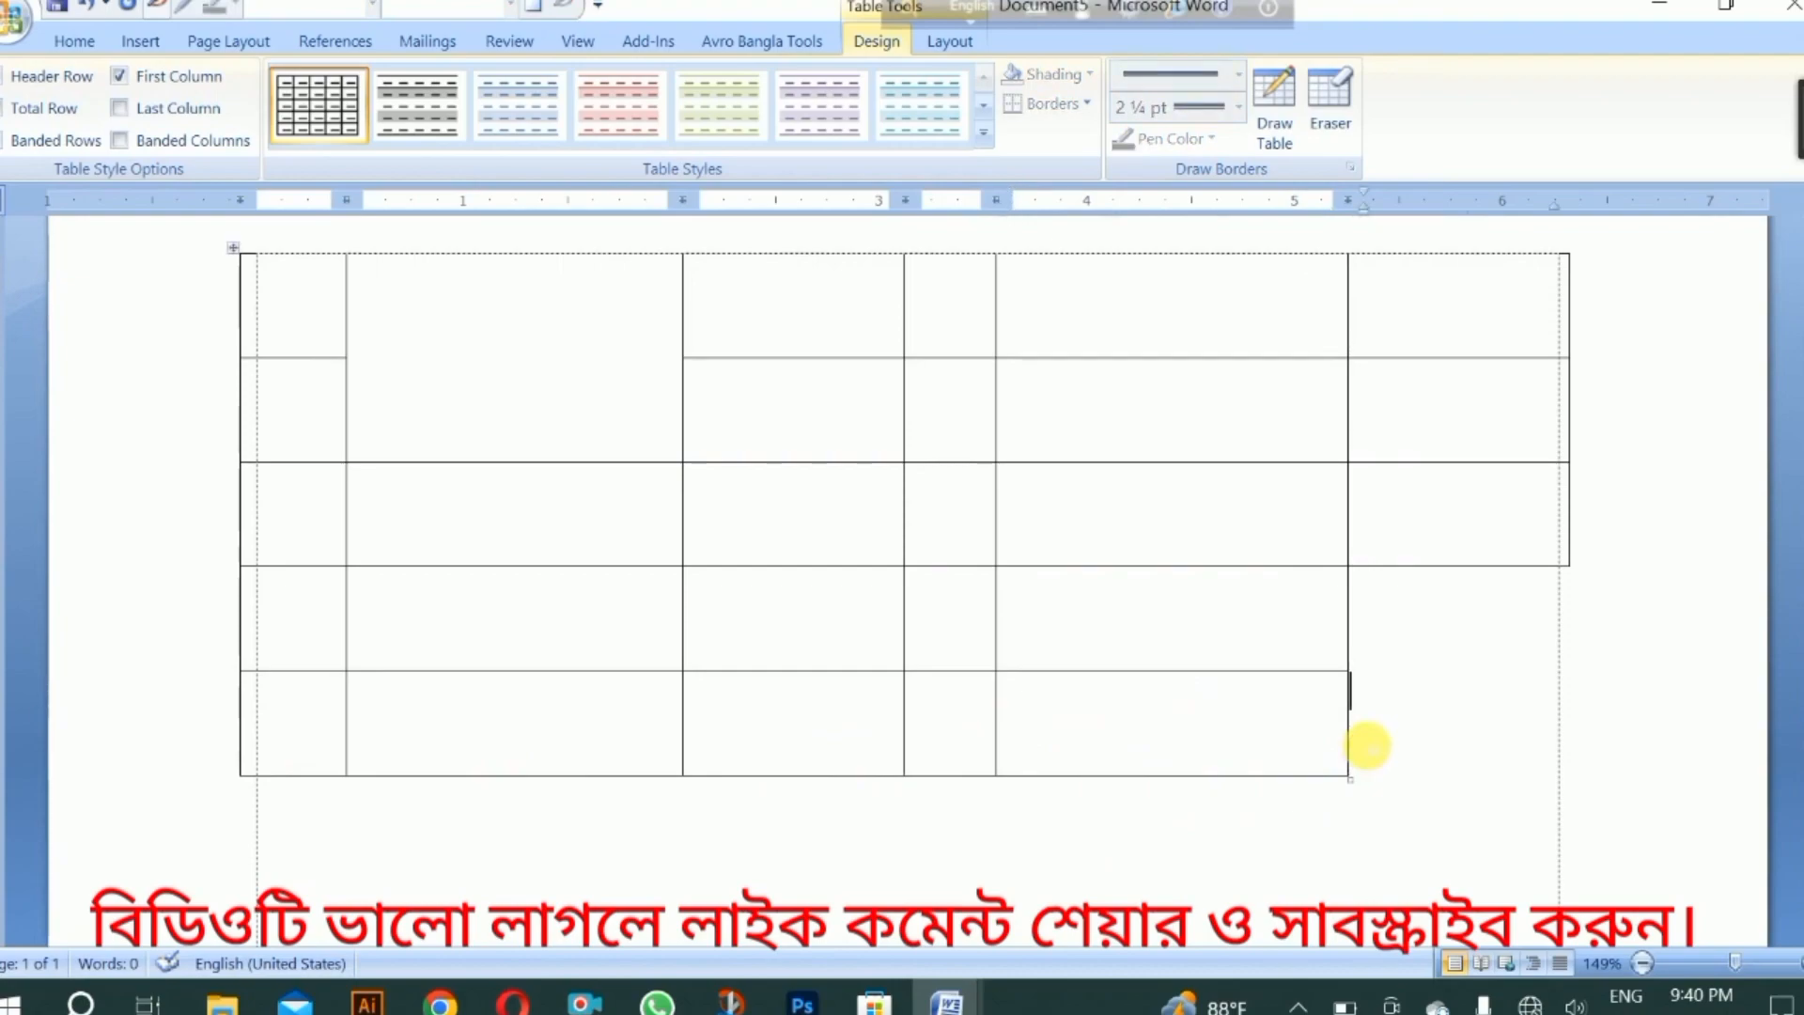
pyautogui.press('Return')
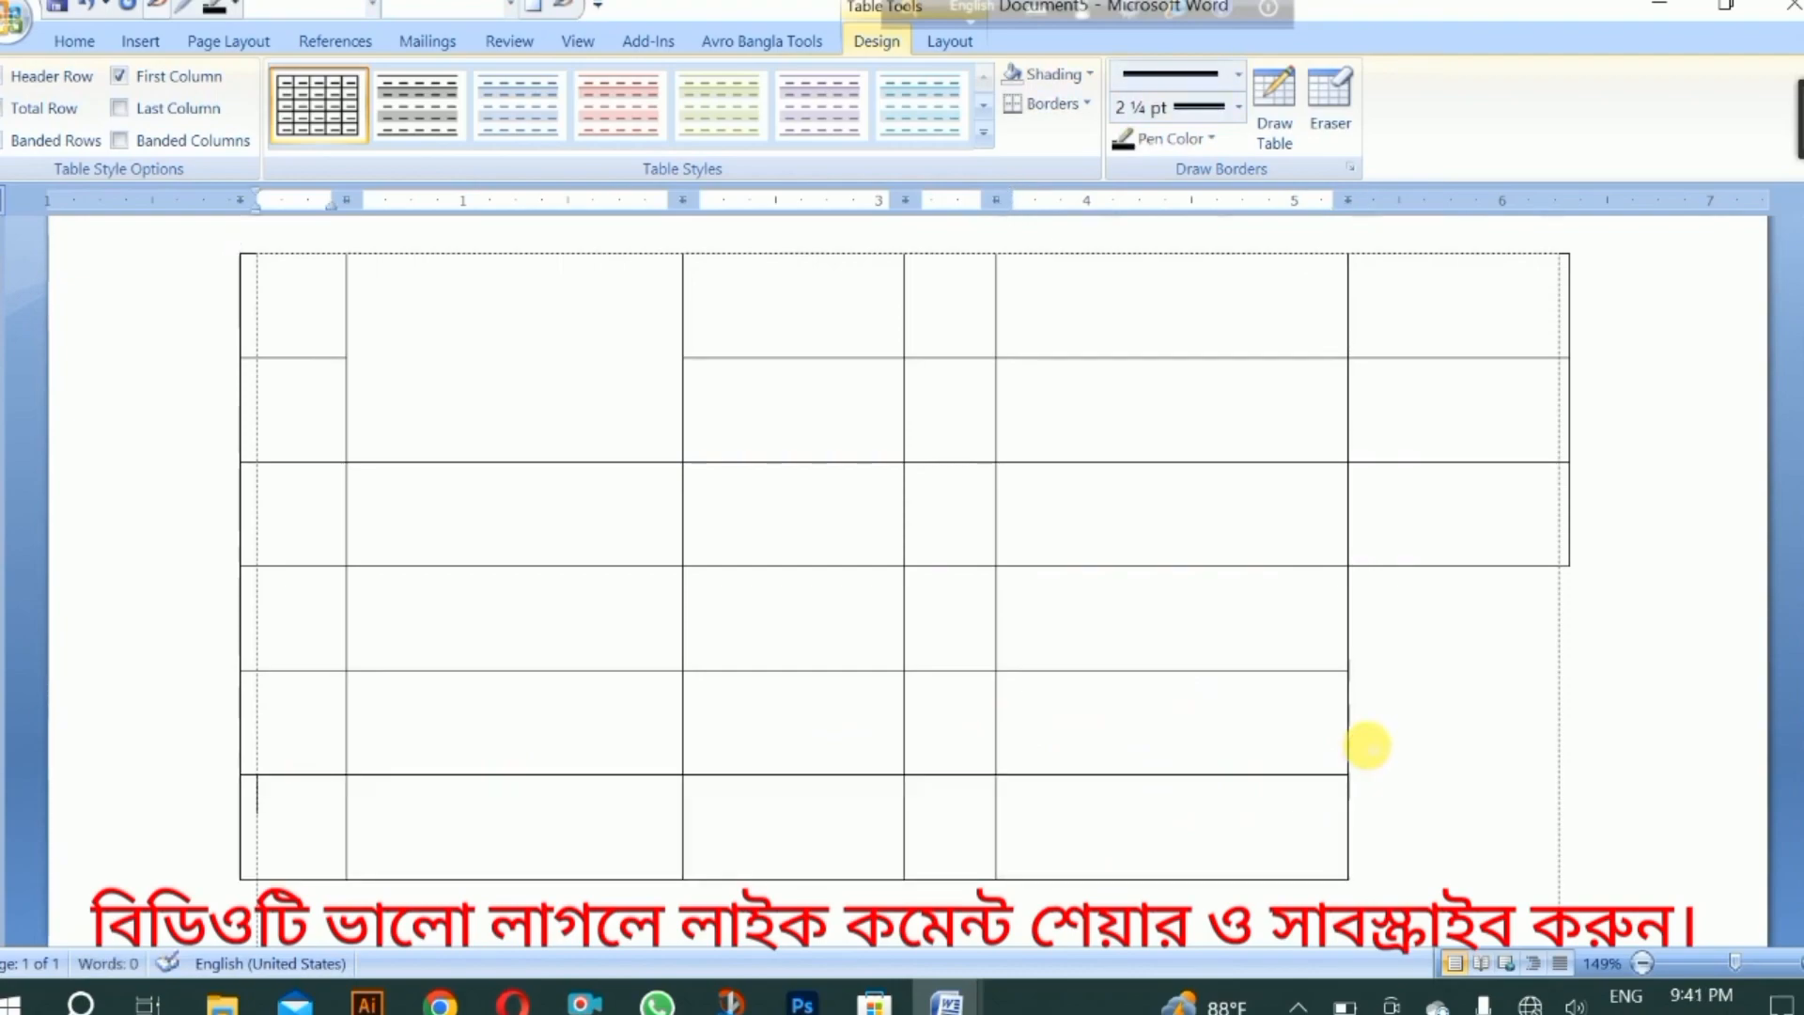
pyautogui.scroll(-2, 1367, 746)
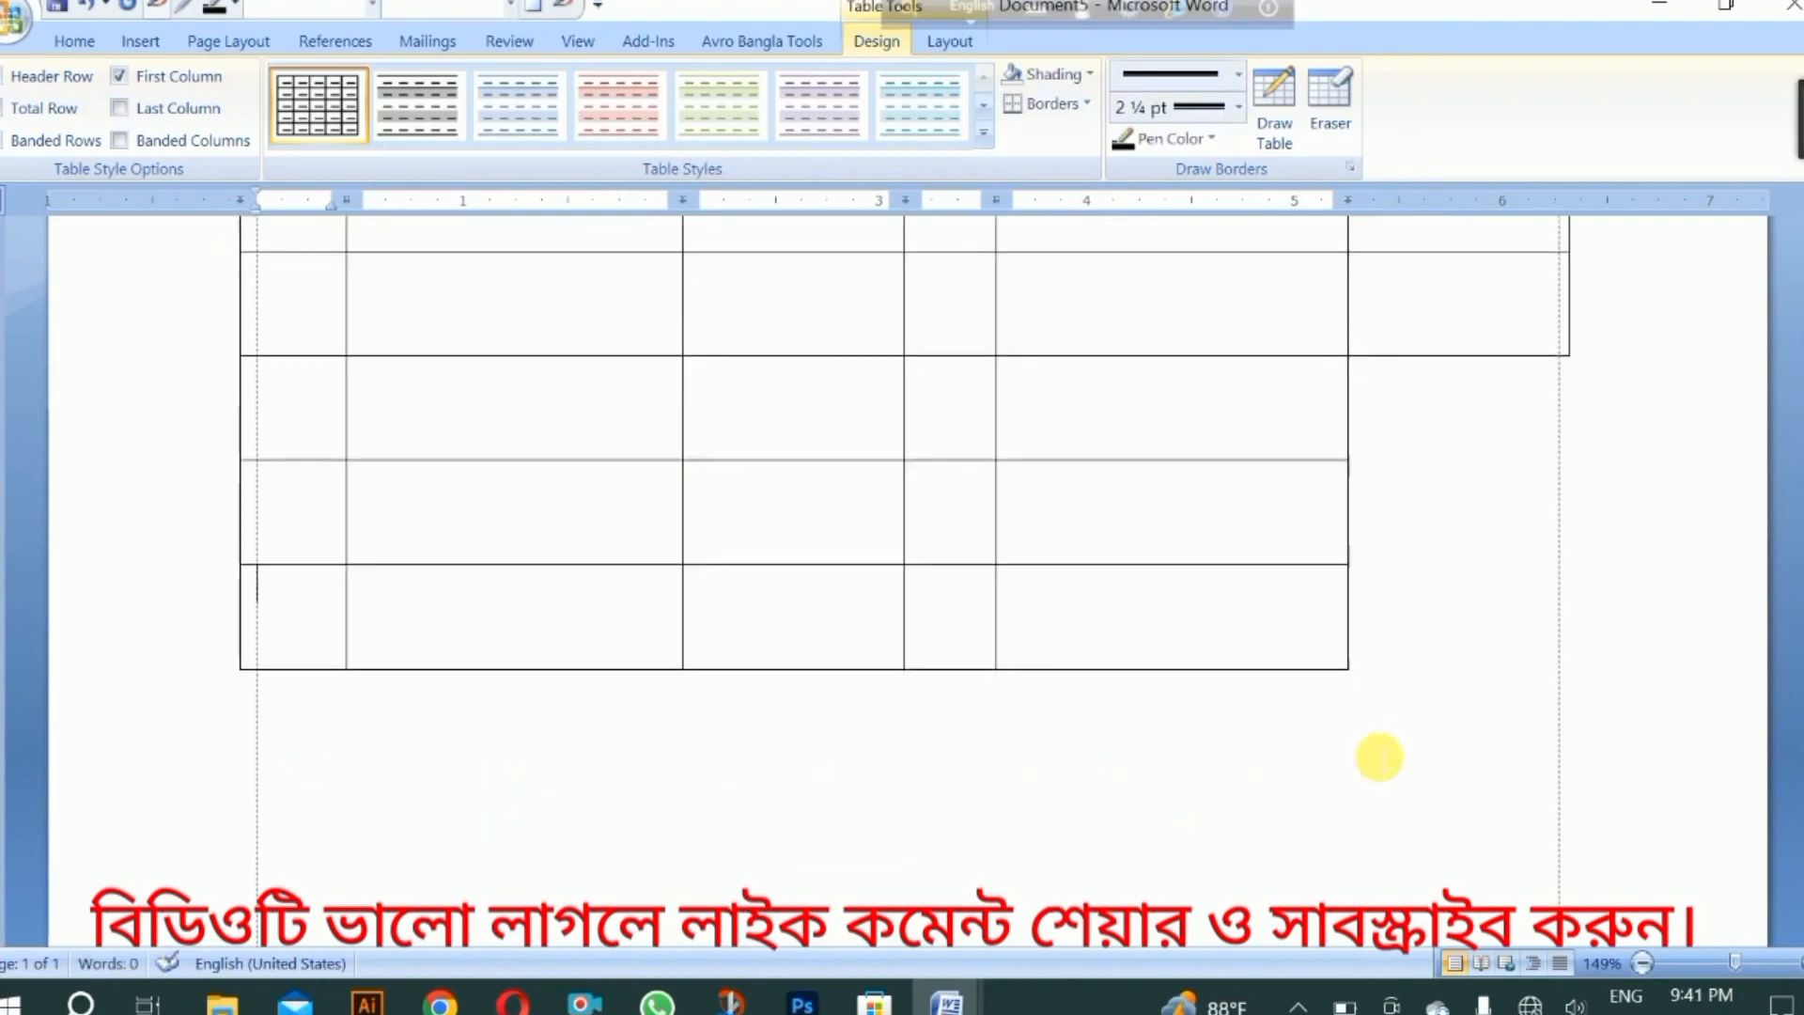
pyautogui.press('Return')
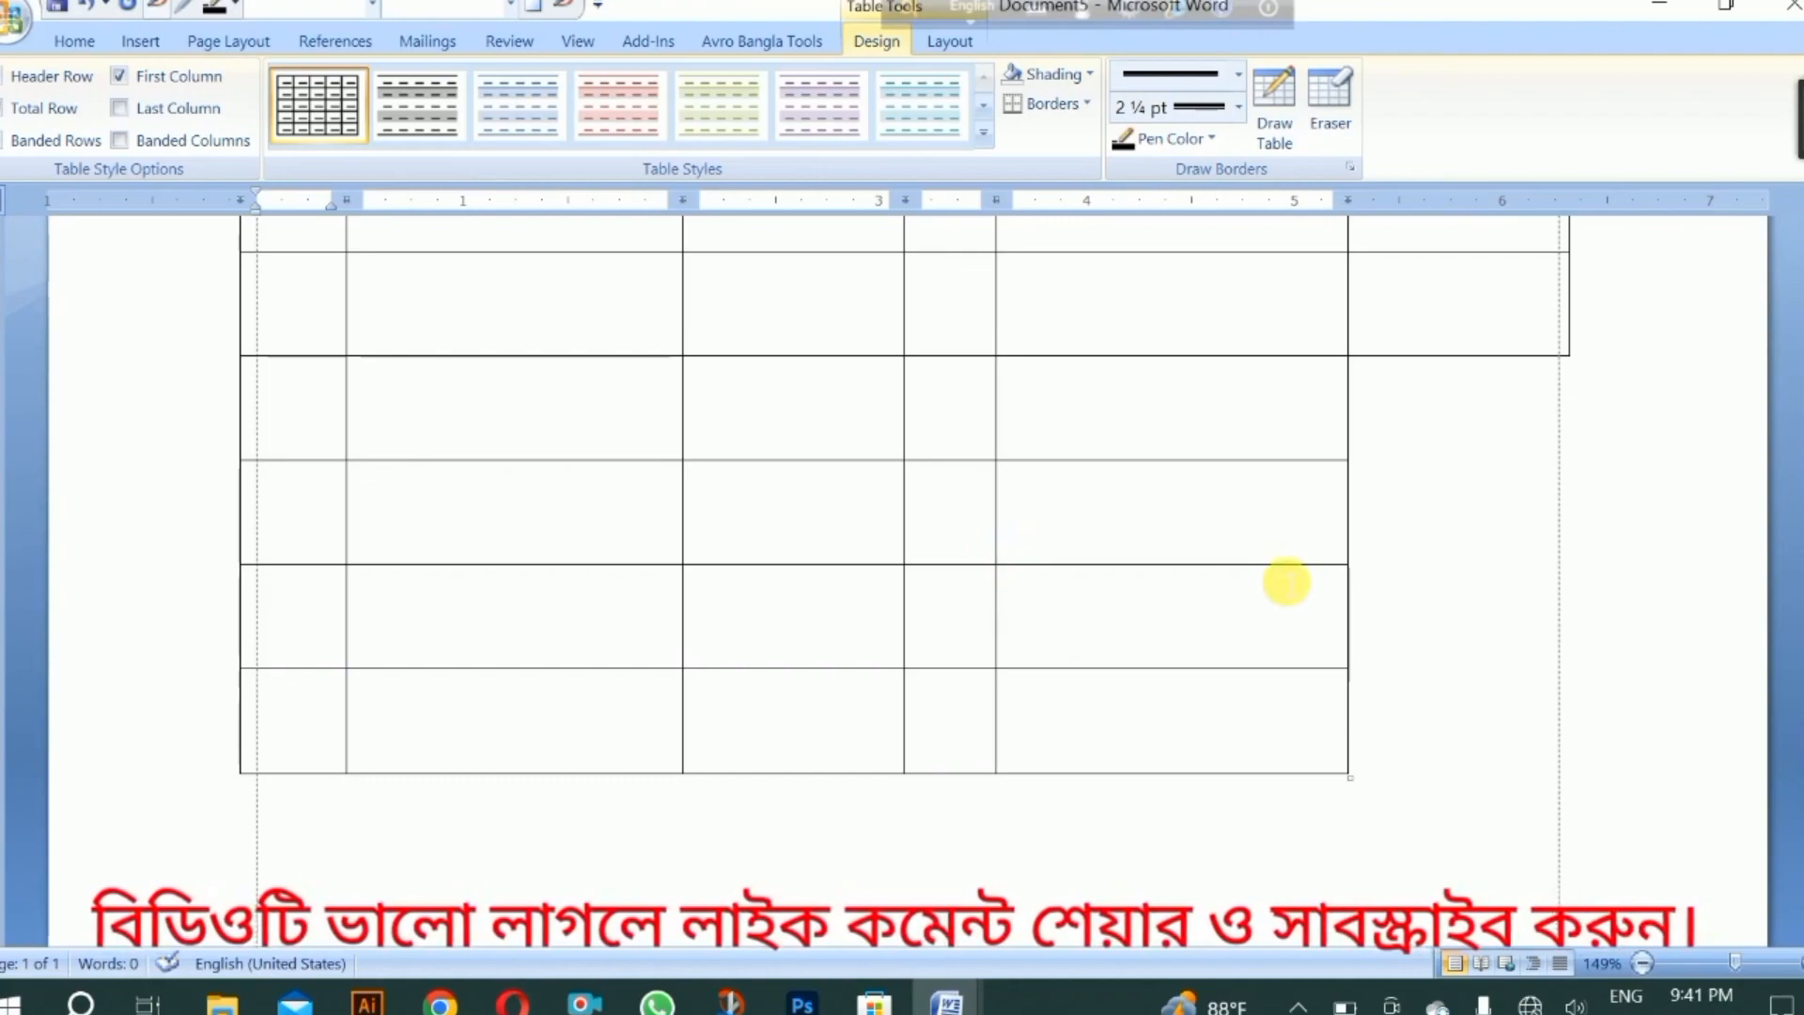
pyautogui.scroll(3, 1287, 583)
pyautogui.scroll(2, 1287, 582)
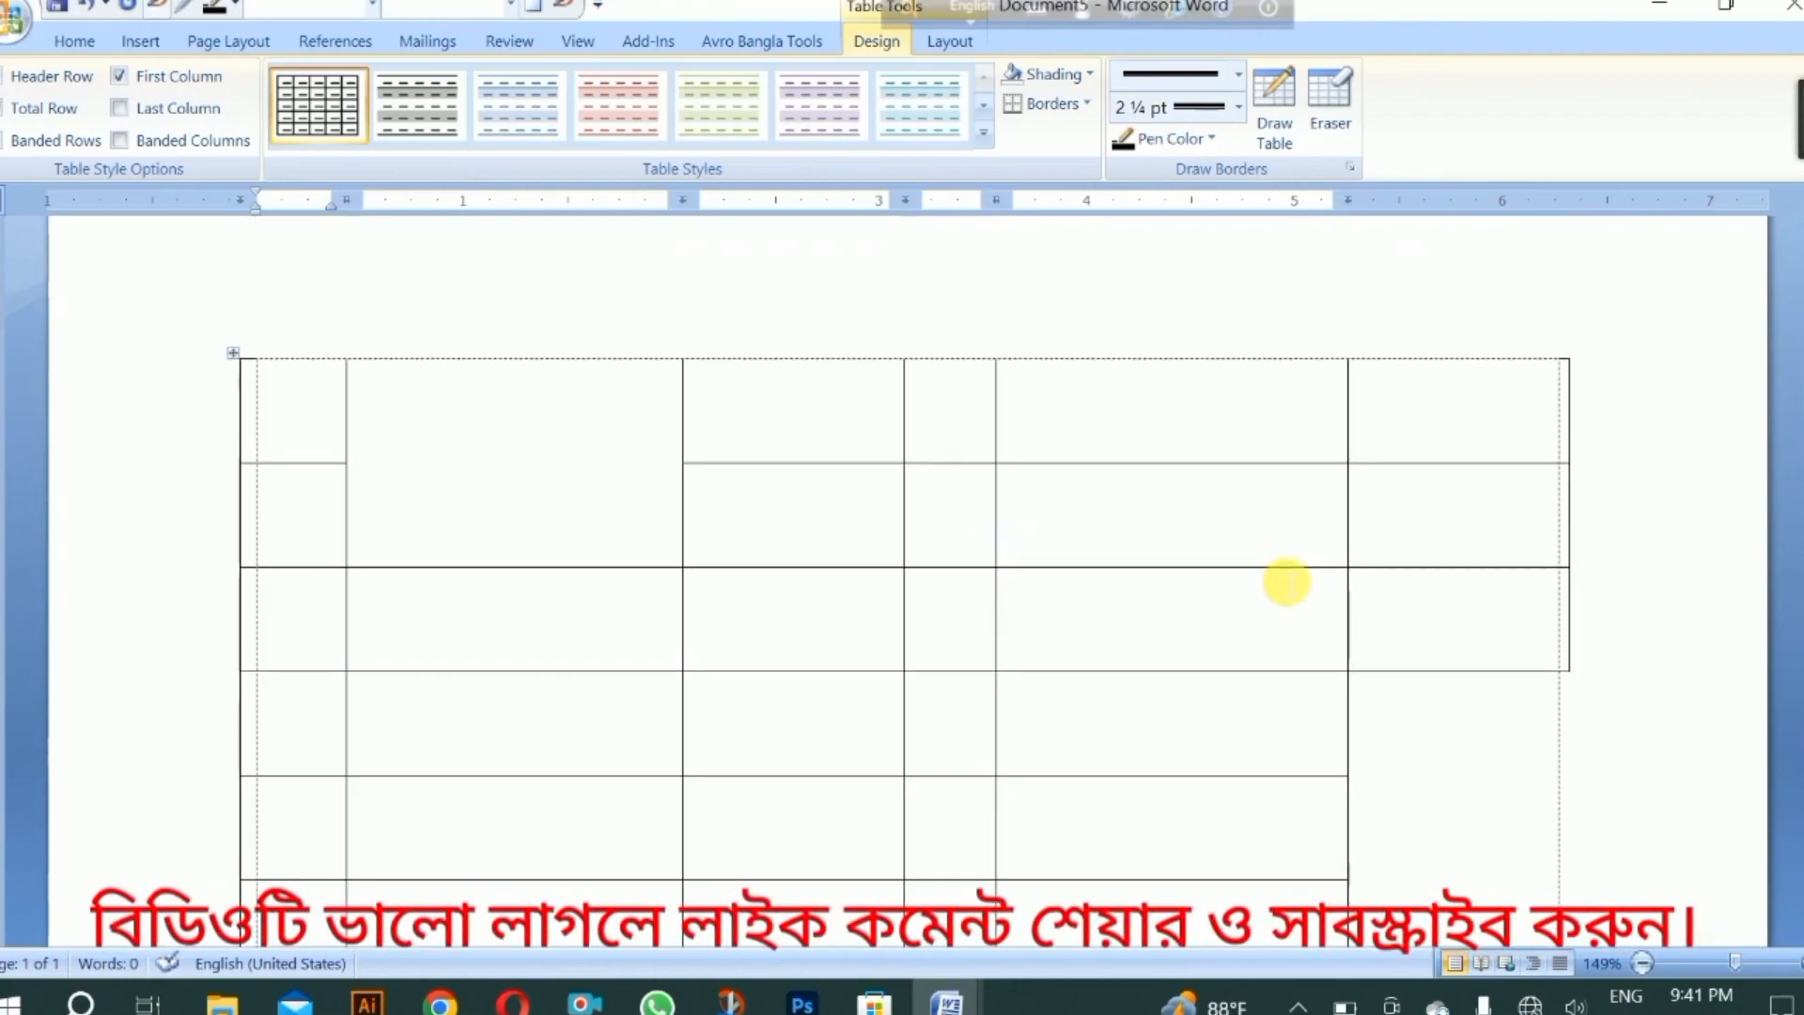